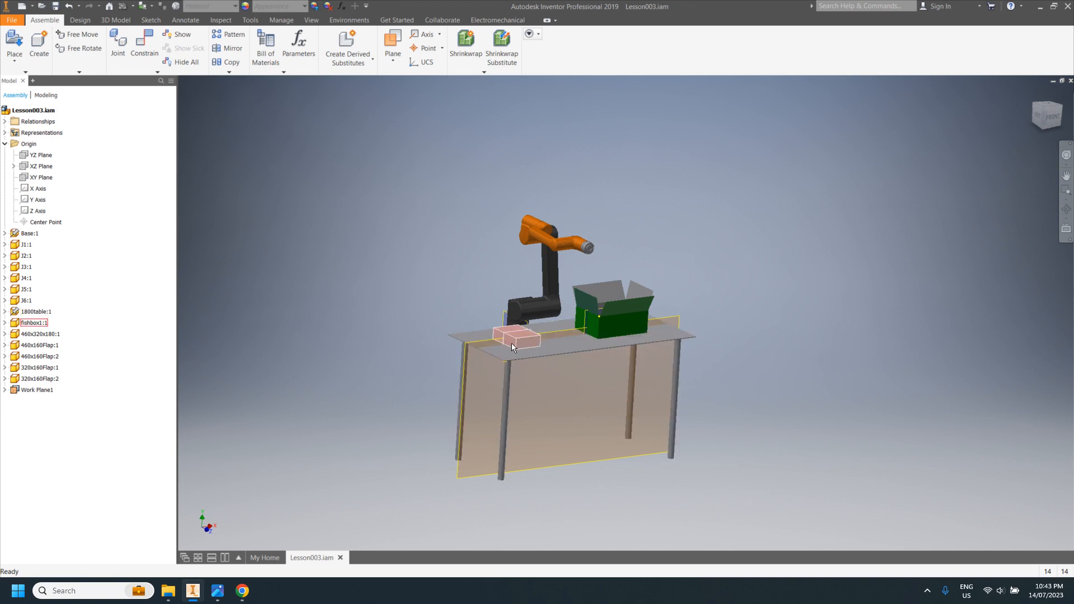
Start a 2D sketch on the vertical work plane running lengthwise through the table
mouse_move(511, 344)
click(110, 22)
click(16, 48)
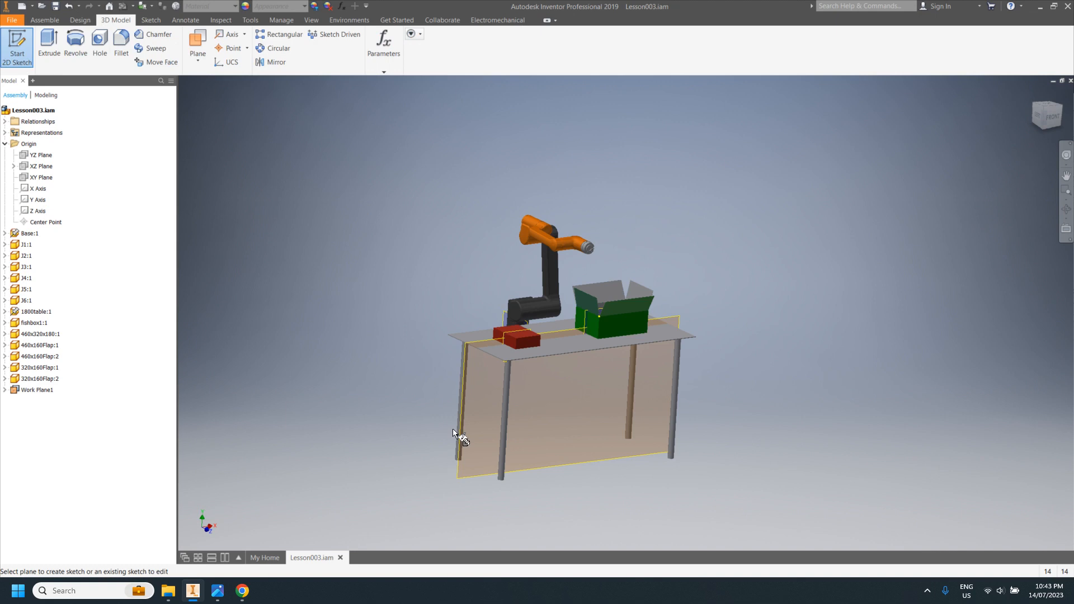
scroll(515, 327, up, 10)
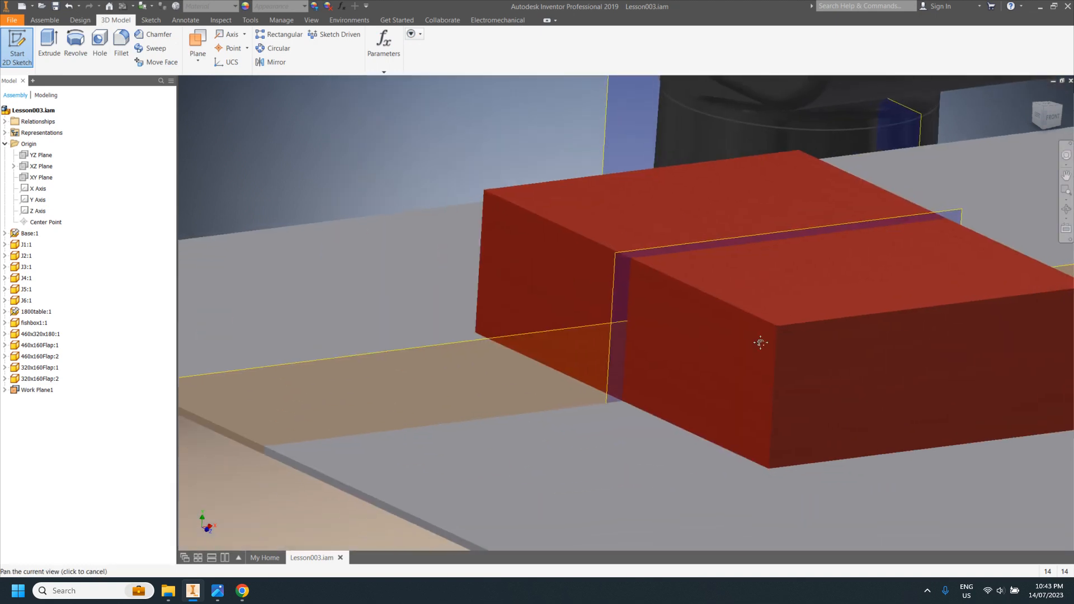
click(563, 329)
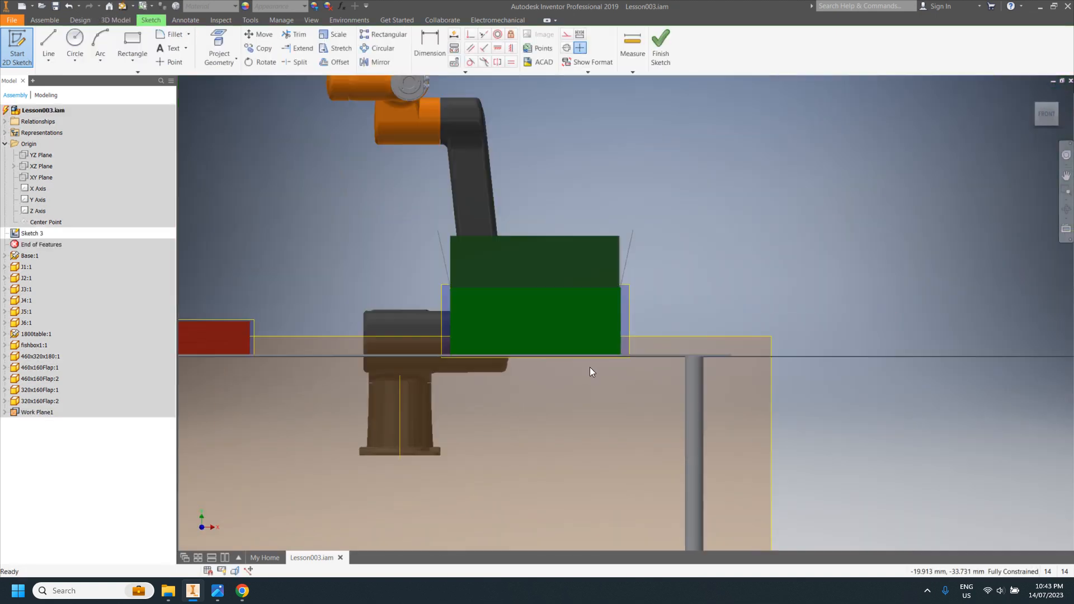
Project the red box's lower end edge into the sketch
scroll(472, 380, down, 3)
middle_drag(506, 386, 707, 391)
shift+middle_drag(630, 379, 629, 390)
scroll(557, 394, up, 8)
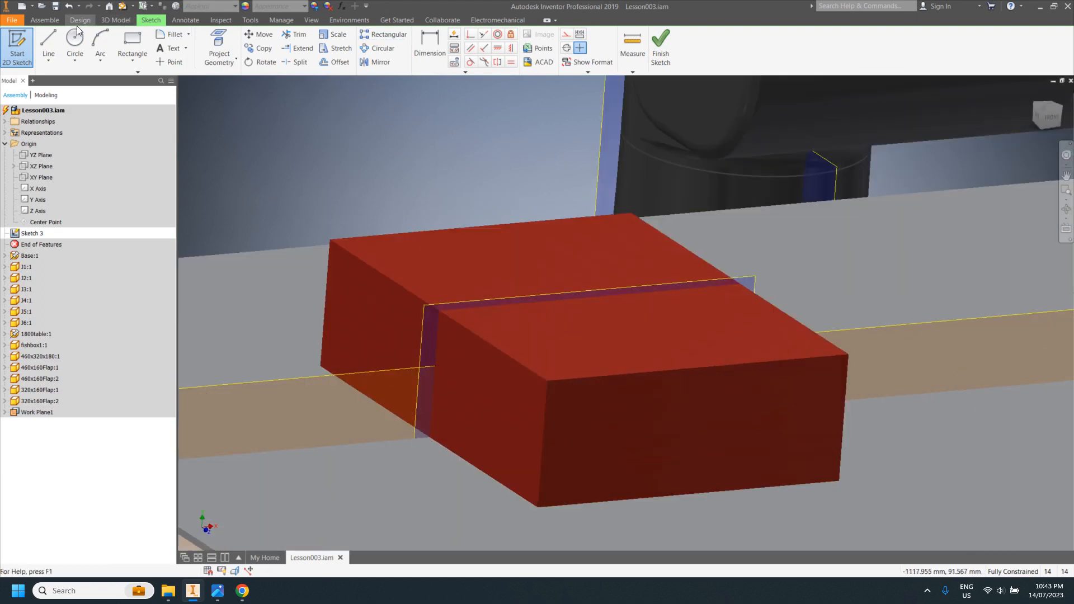
key(l)
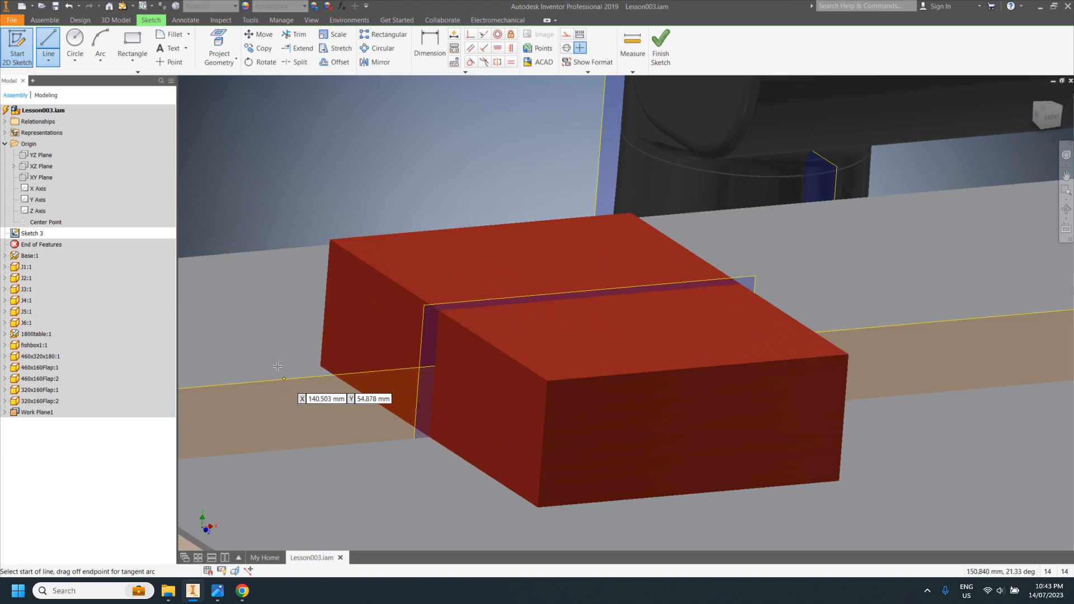
click(222, 42)
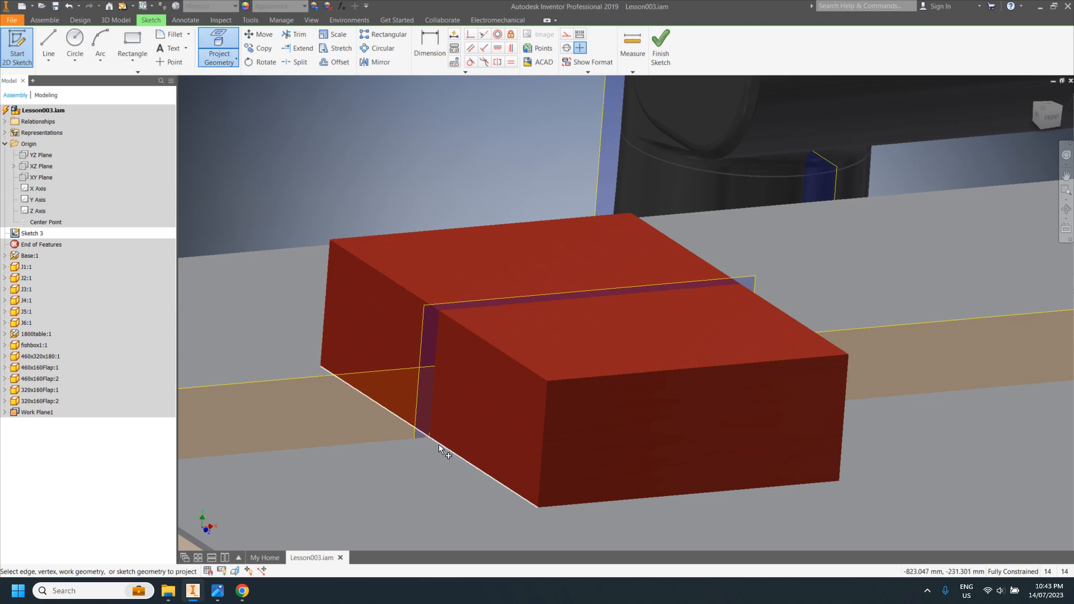
Draw a slanted line from the projected point on the red box, rising about 603 mm and running about 247 mm toward the green box
click(59, 45)
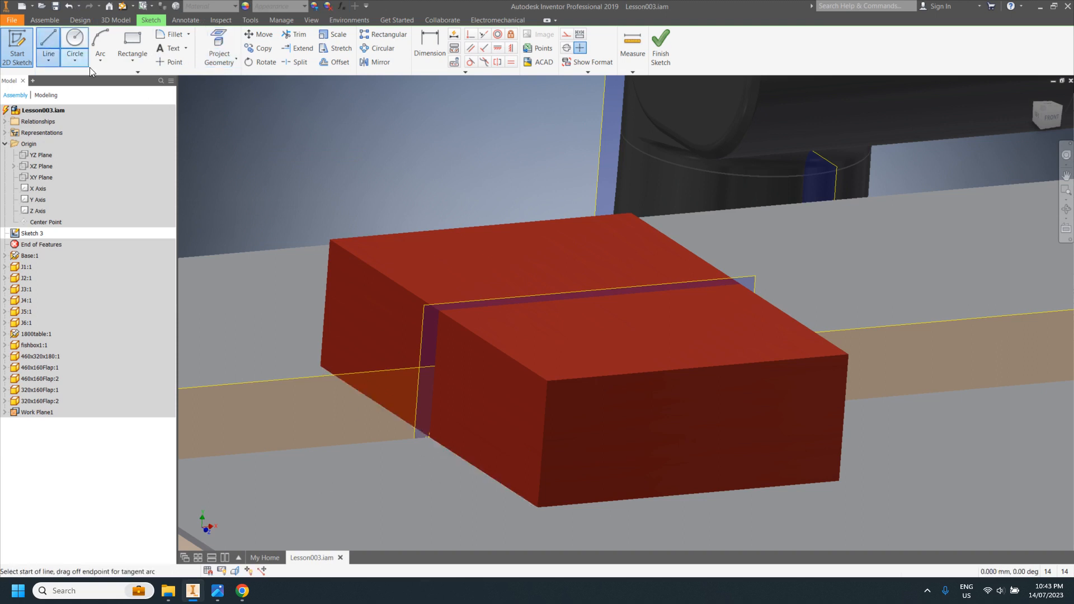
scroll(428, 439, up, 5)
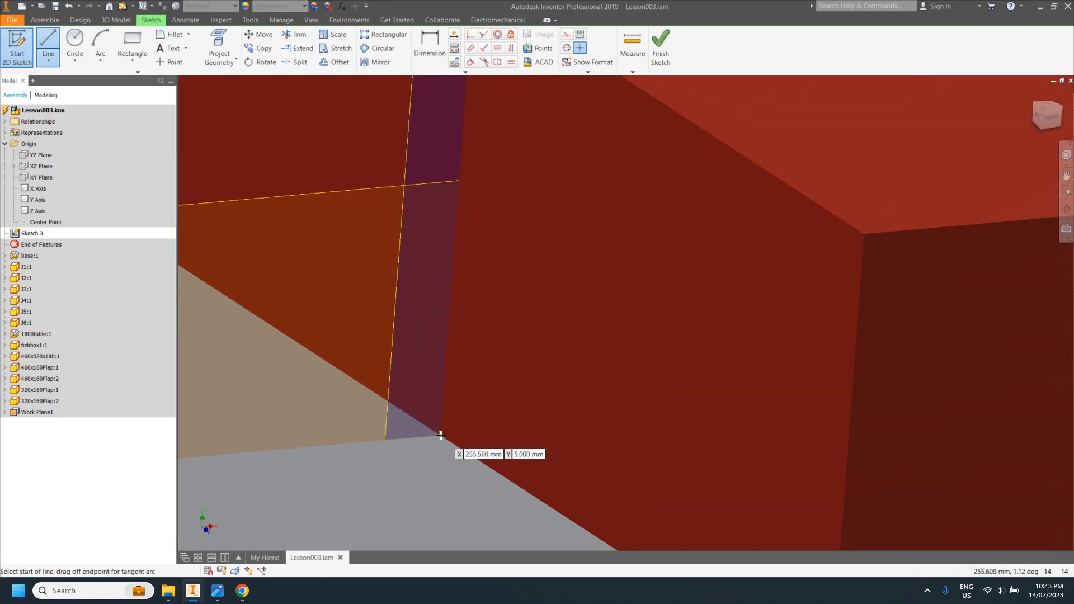
click(441, 440)
scroll(530, 200, up, 4)
scroll(544, 249, down, 8)
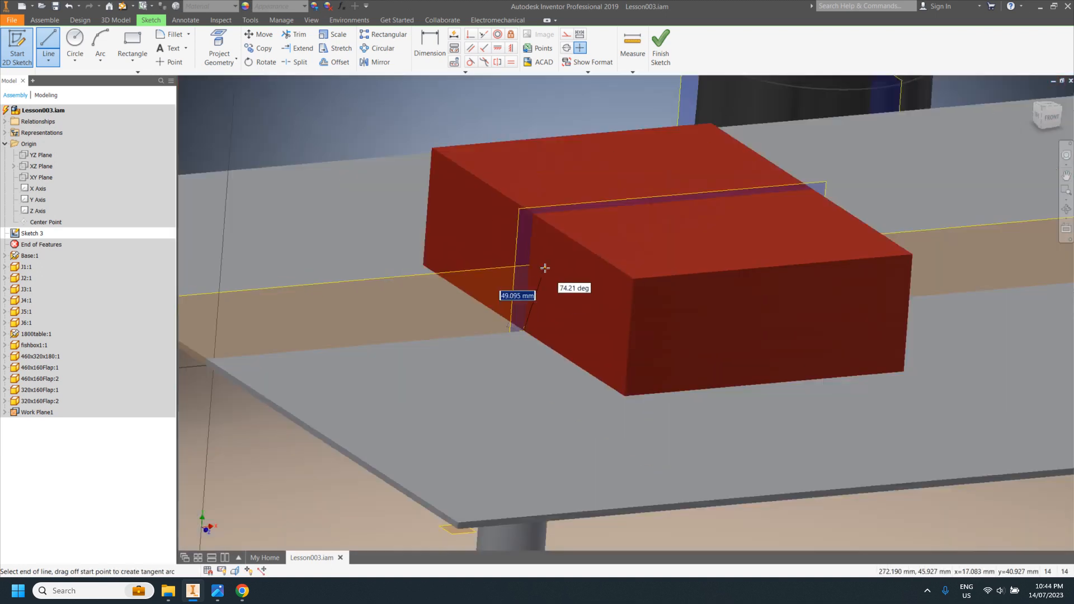
middle_drag(639, 237, 670, 324)
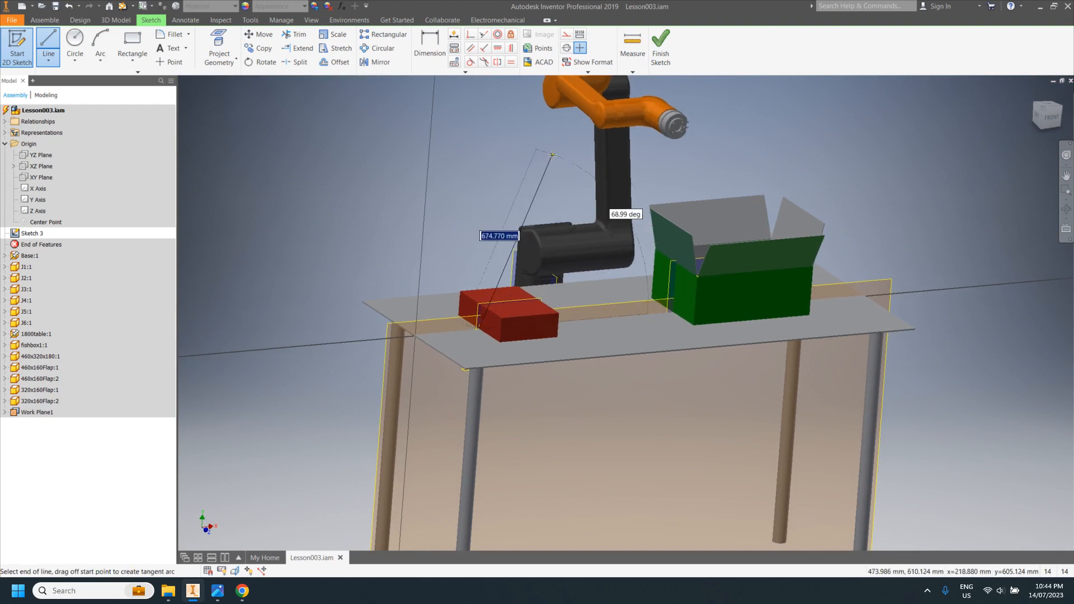
shift+middle_drag(538, 161, 523, 158)
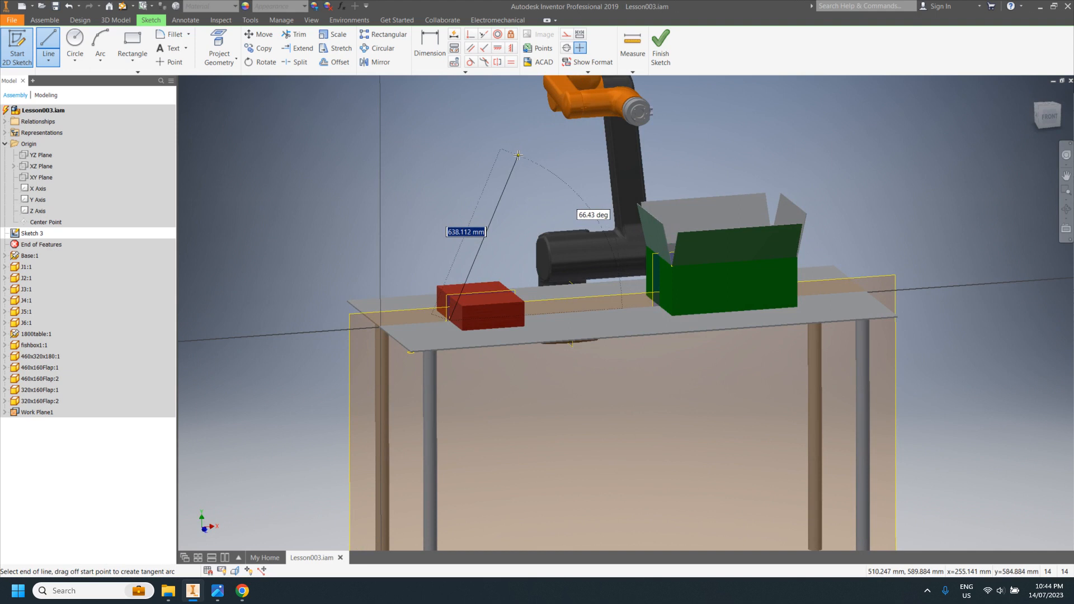
click(516, 151)
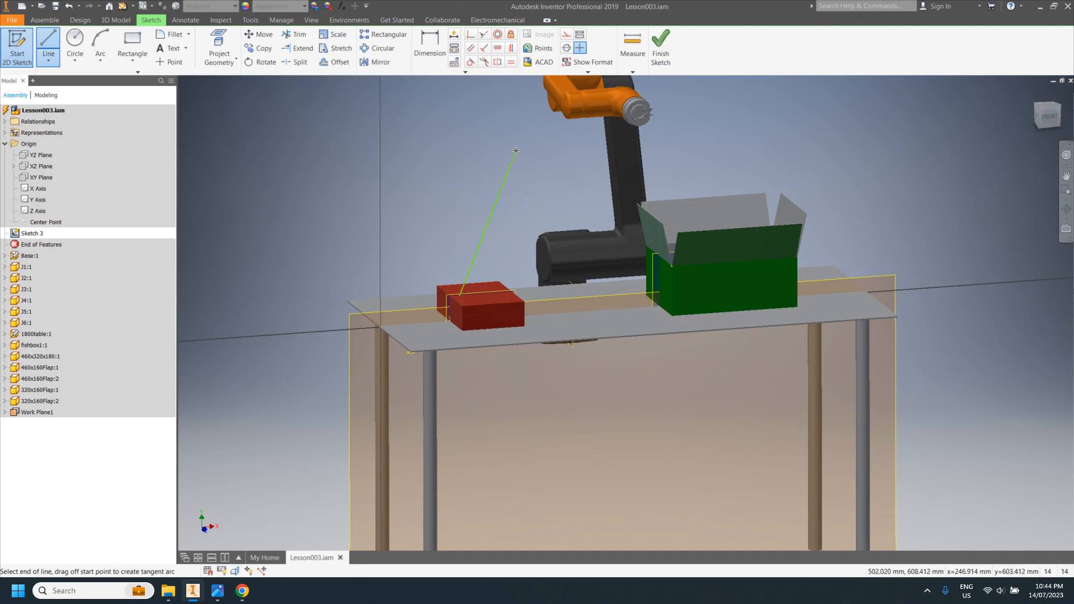
Draw a horizontal line about 585 mm long from the slanted line's upper end to above the green box
click(674, 140)
shift+middle_drag(715, 166, 641, 242)
scroll(621, 284, down, 3)
shift+middle_drag(611, 400, 680, 378)
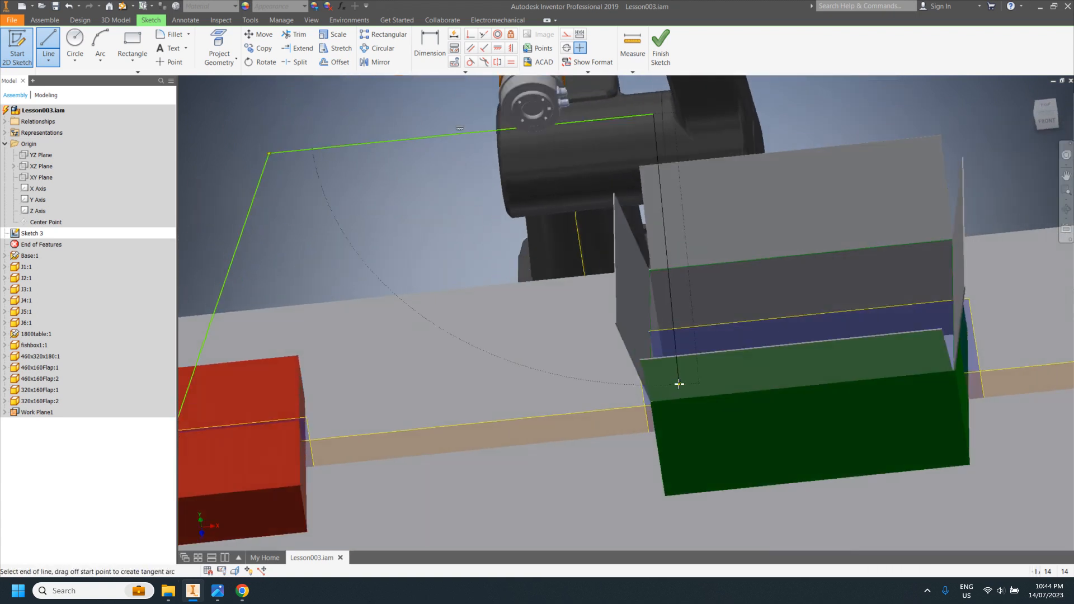
scroll(658, 423, down, 5)
key(Escape)
scroll(659, 423, up, 5)
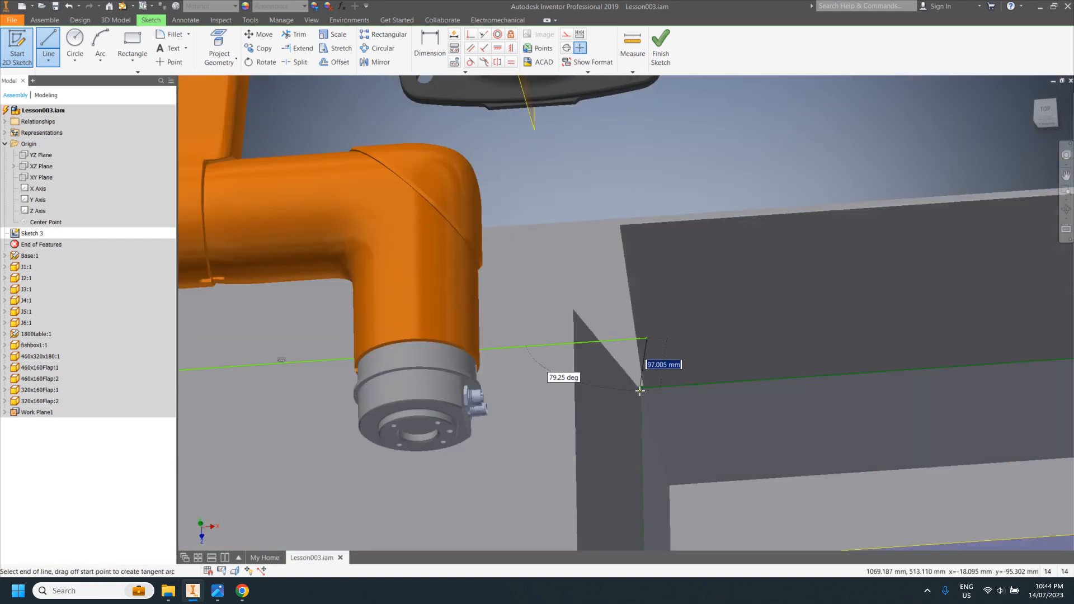
Project the green box's inner bottom edge, on the side facing the red box, into the sketch
middle_drag(669, 519, 668, 329)
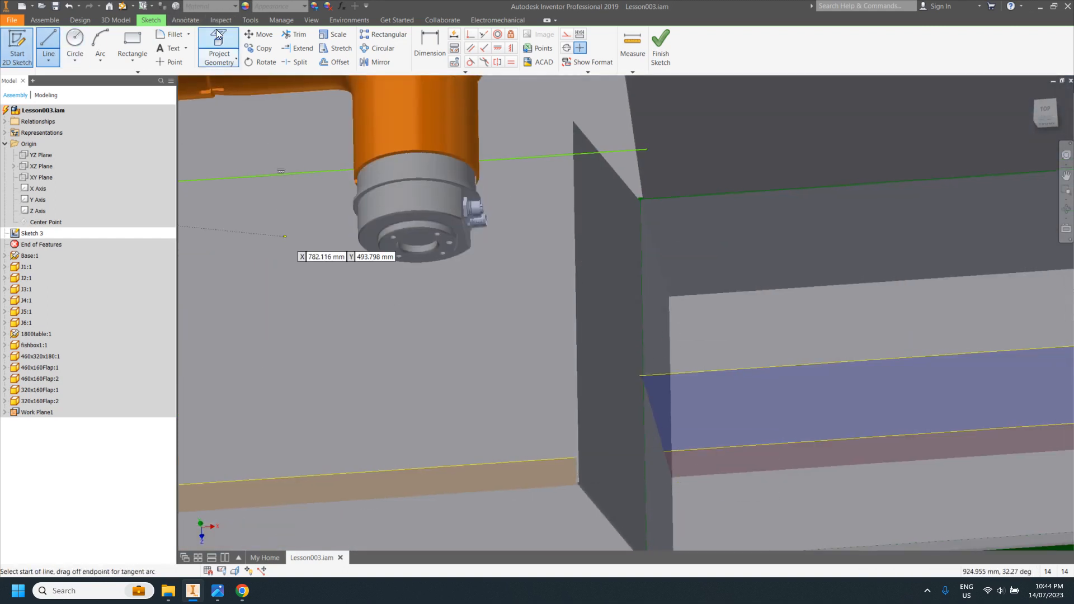
click(219, 50)
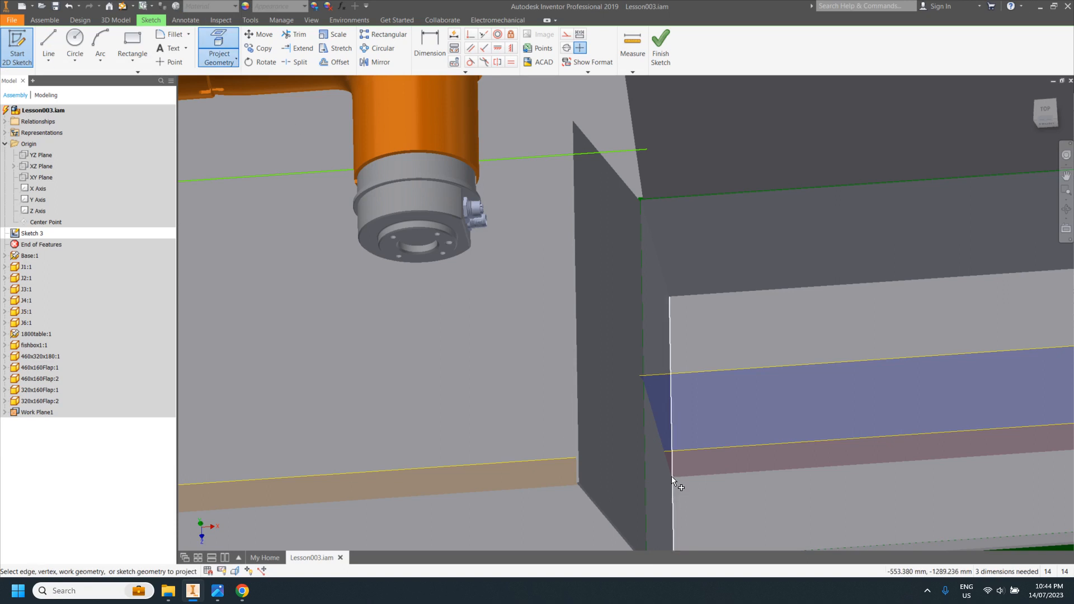
scroll(671, 476, down, 4)
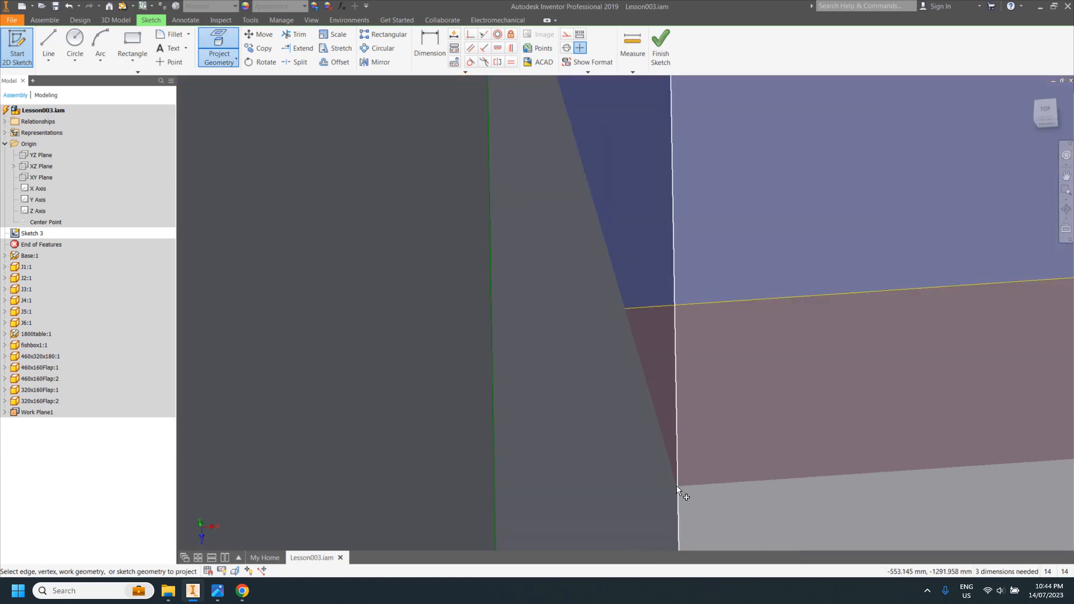
click(670, 488)
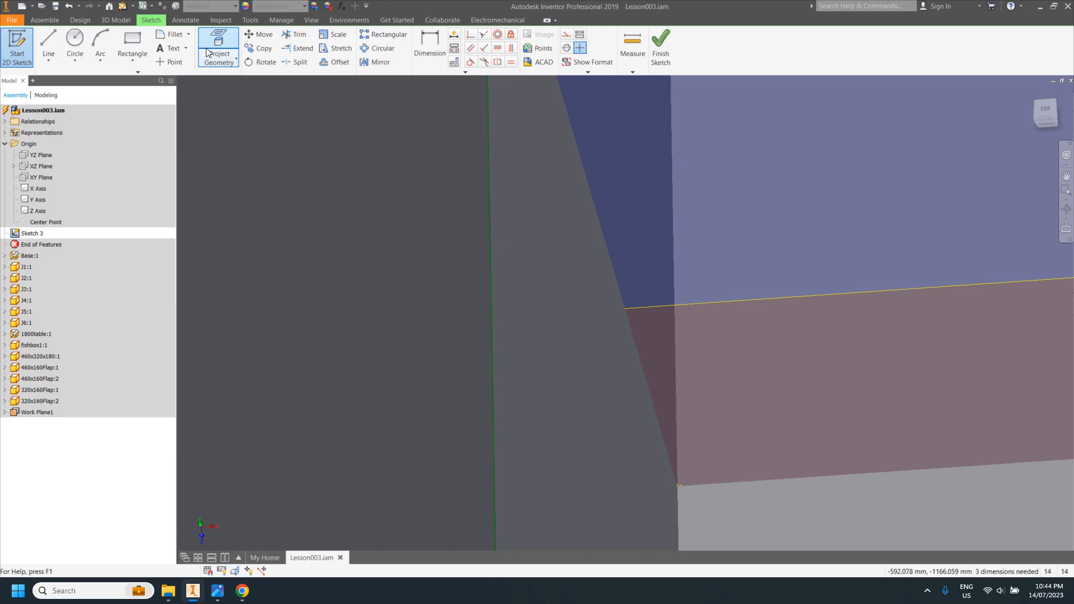
Draw a line from the horizontal line's free end down to the projected point inside the green box, and finish the sketch
click(49, 42)
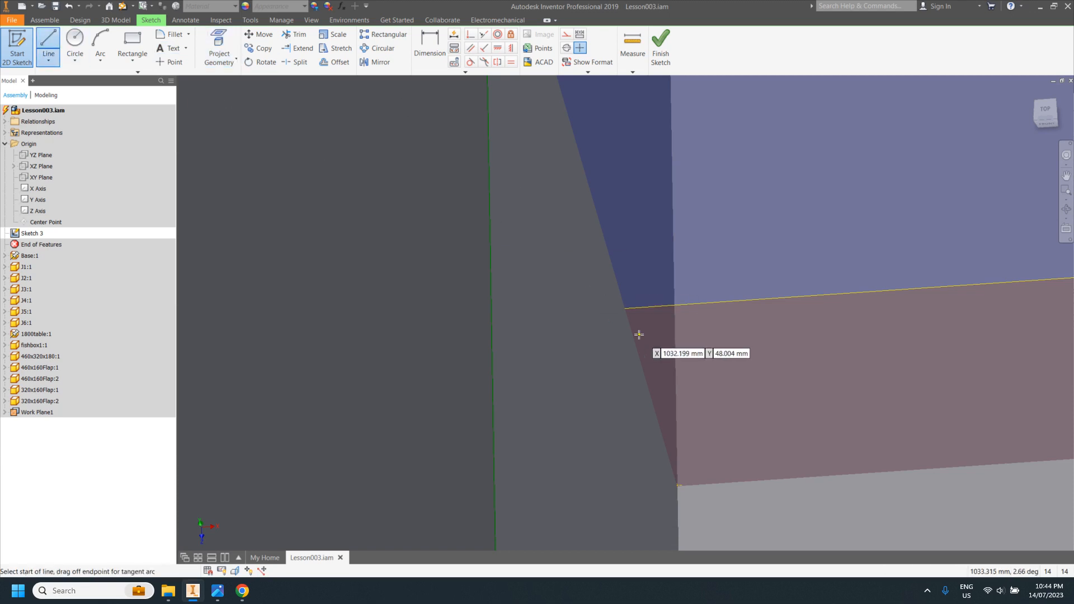
scroll(639, 334, up, 3)
scroll(619, 247, up, 5)
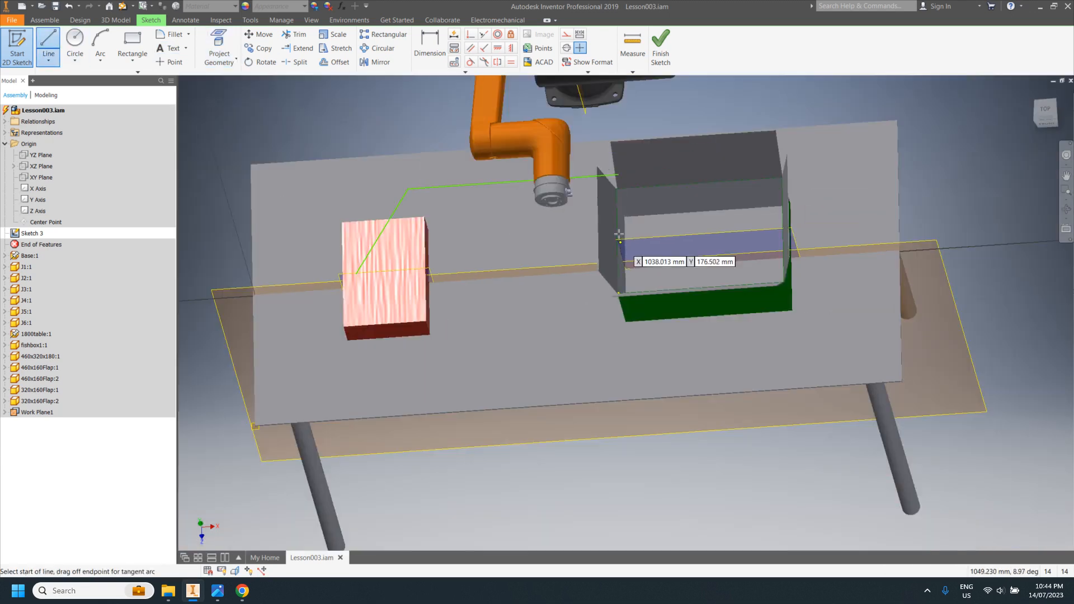
click(617, 175)
scroll(623, 286, down, 5)
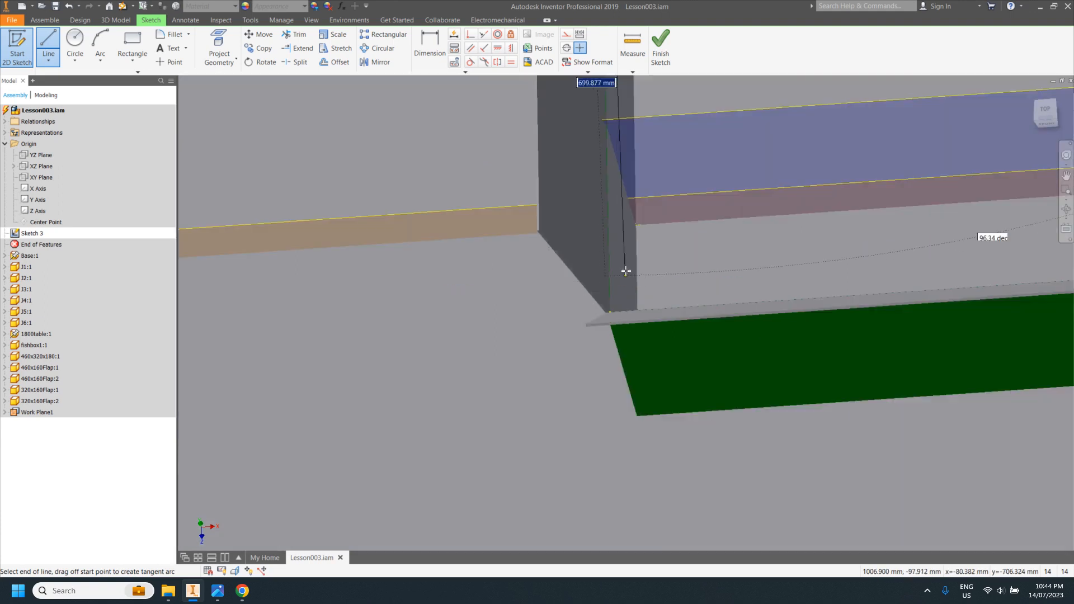
click(634, 226)
click(634, 226)
scroll(674, 300, up, 5)
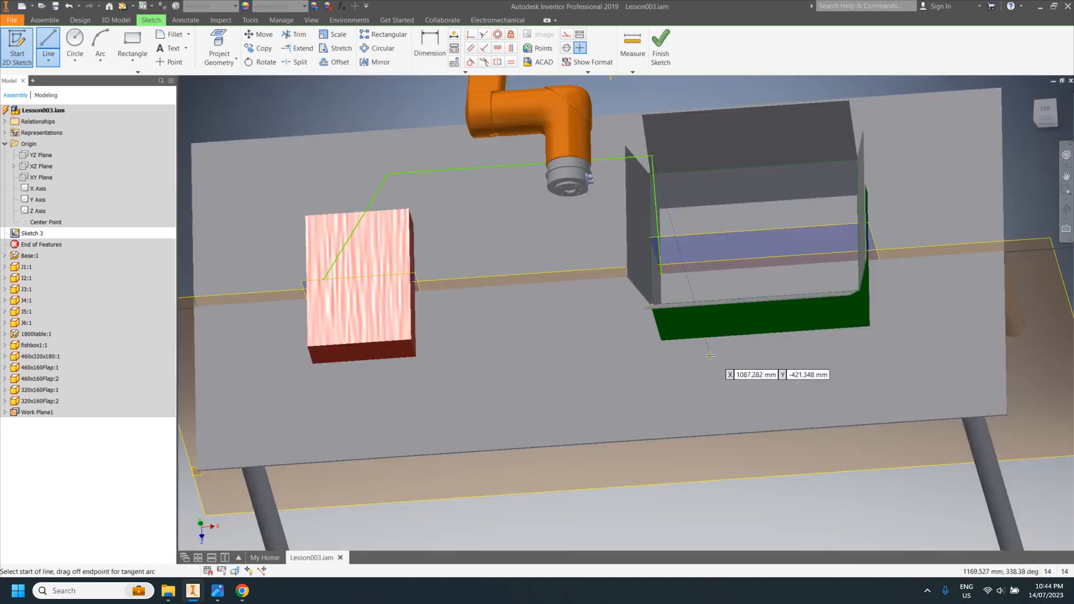
shift+middle_drag(697, 364, 725, 311)
middle_drag(565, 215, 609, 420)
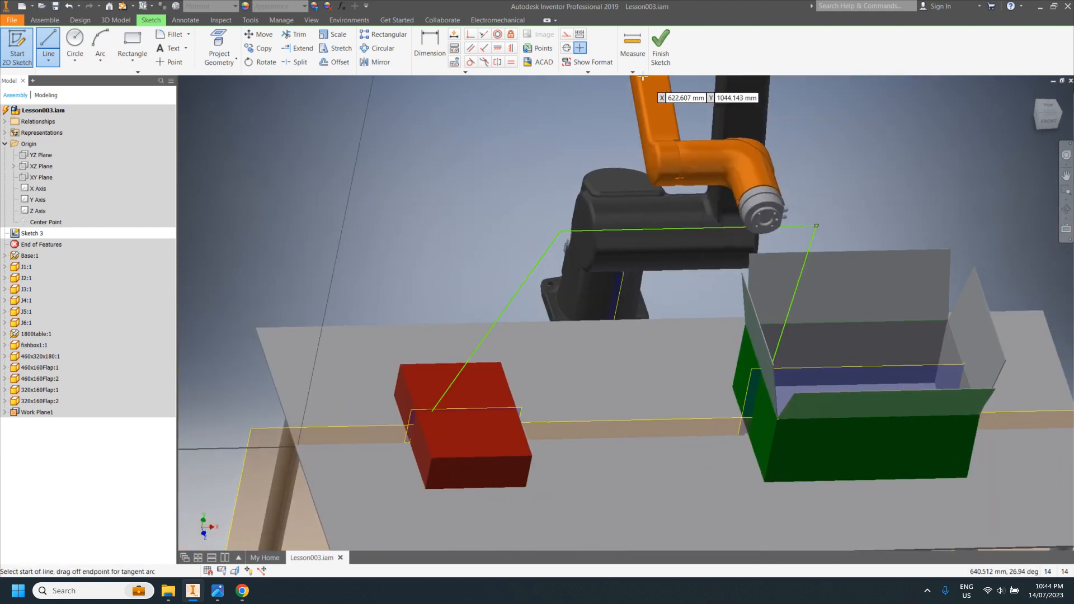
click(660, 47)
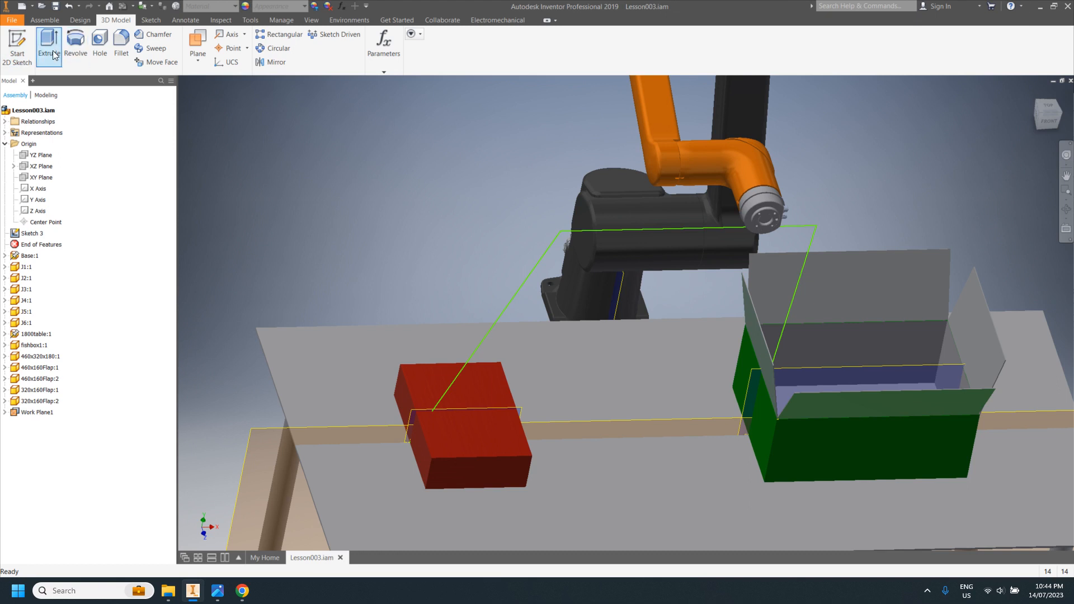
Start a second 2D sketch on the same vertical work plane
click(17, 47)
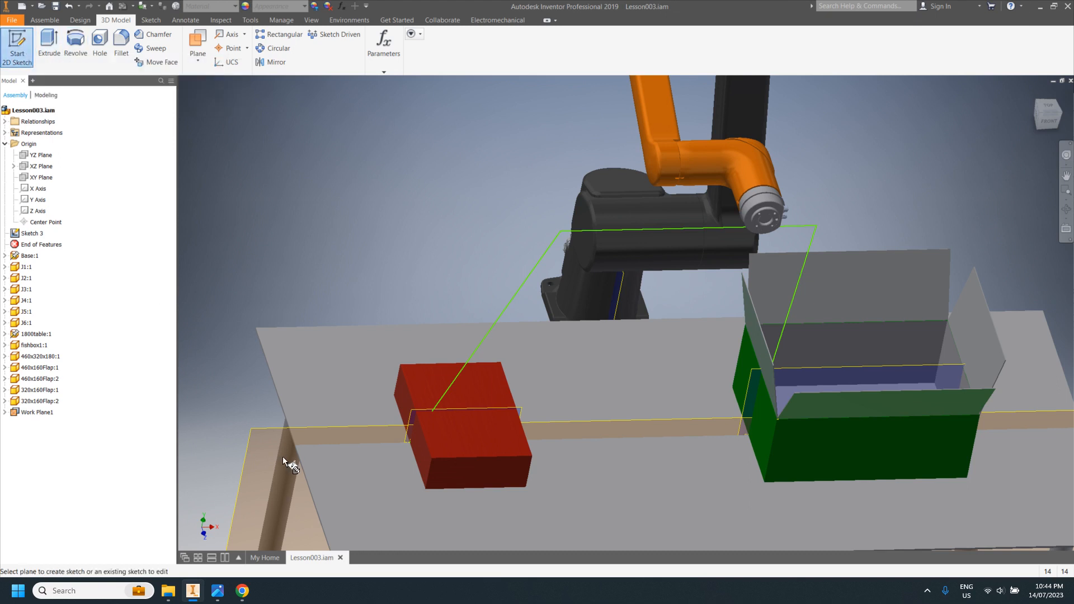
click(263, 431)
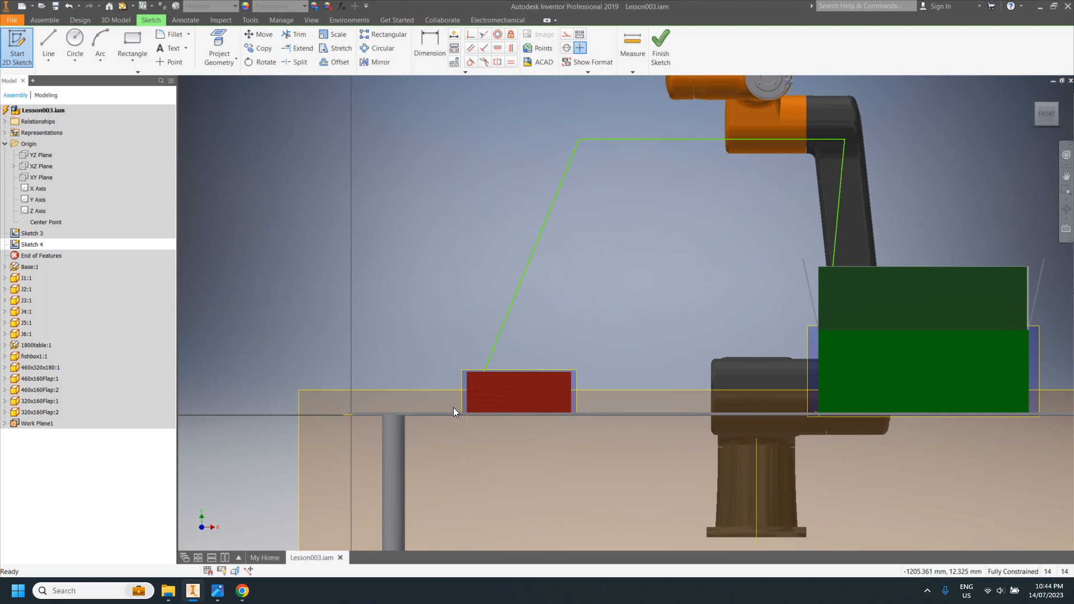
Draw a circle centred on the path's start point at the red box's lower corner, and finish the sketch
scroll(455, 408, down, 5)
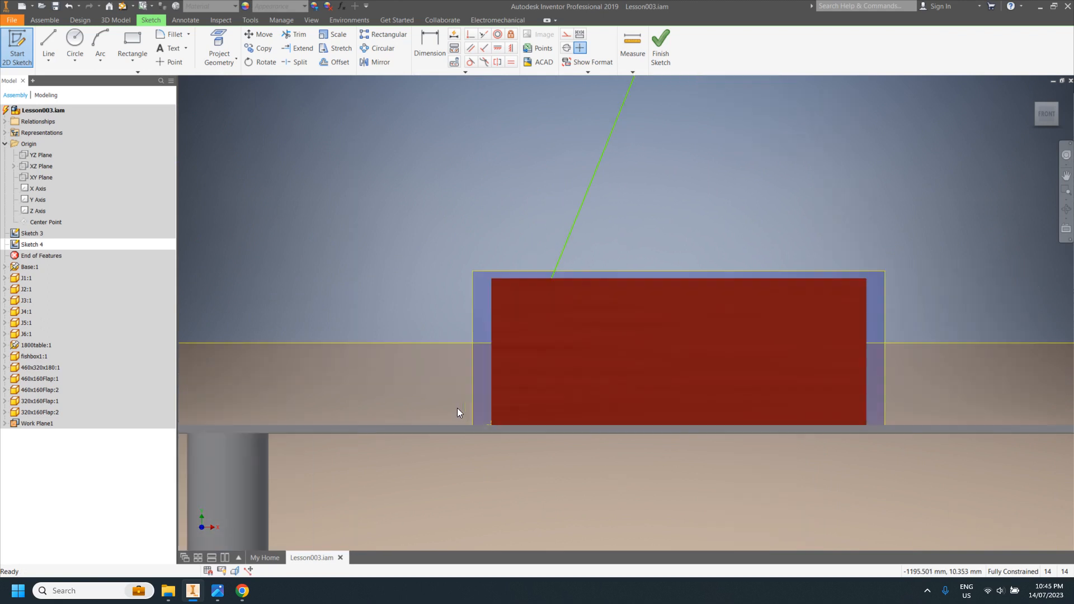
click(74, 39)
click(490, 425)
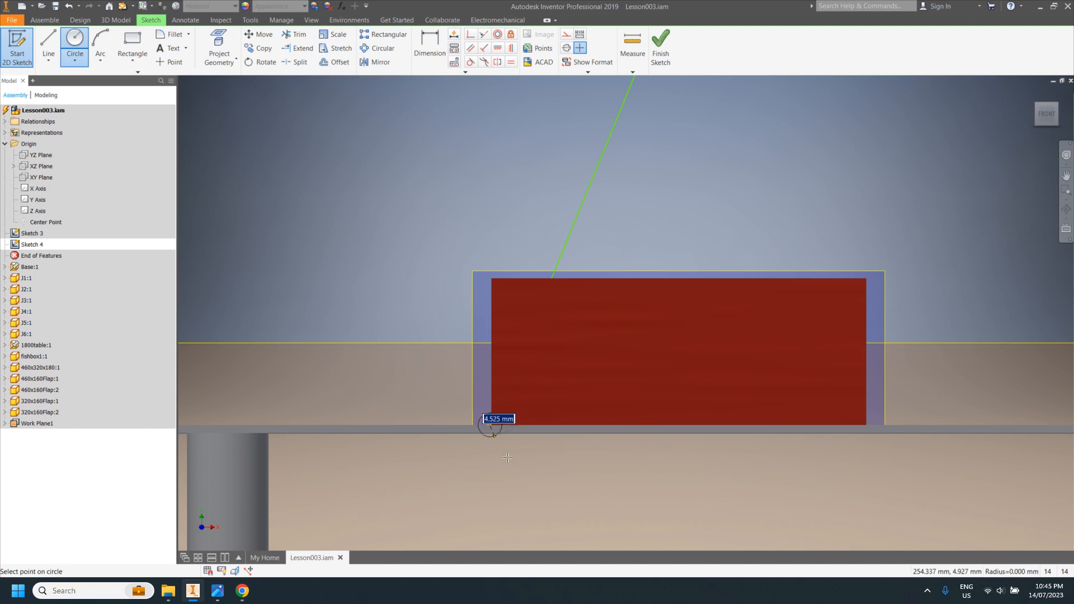
click(517, 476)
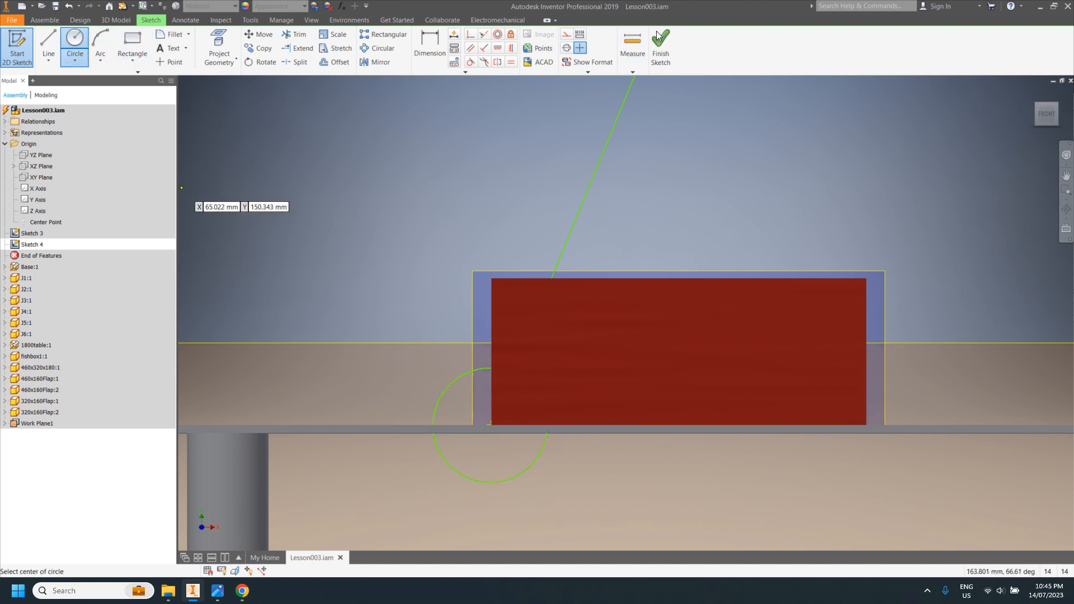
click(660, 48)
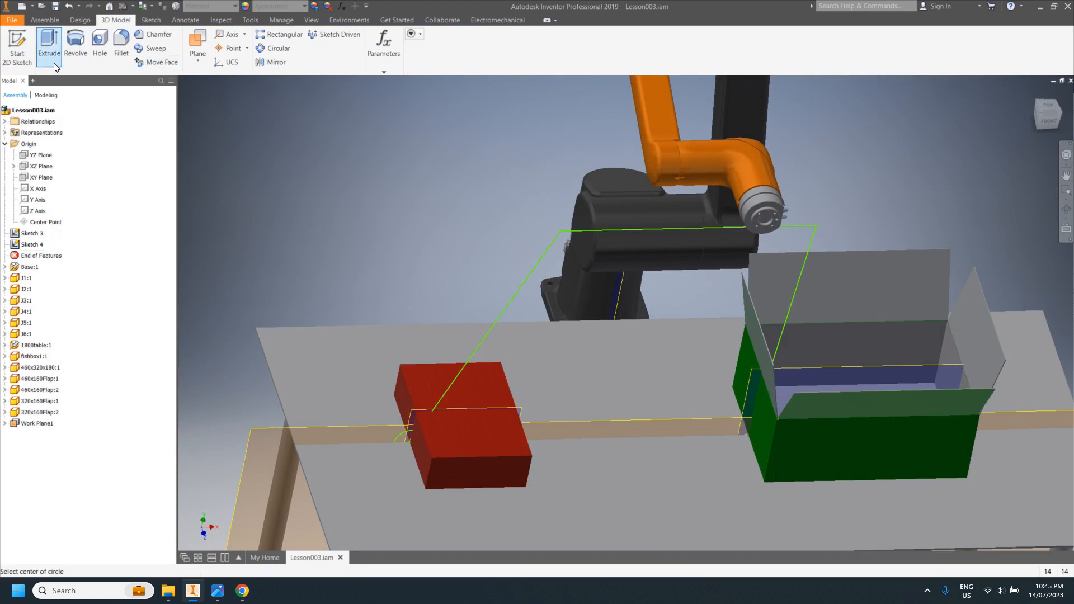
click(49, 45)
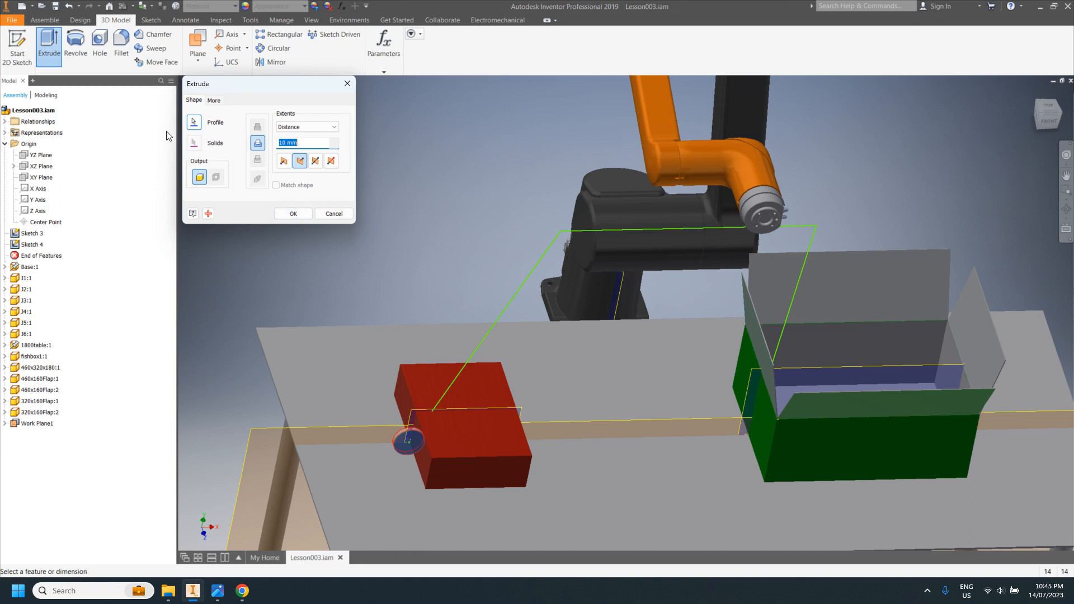
click(193, 122)
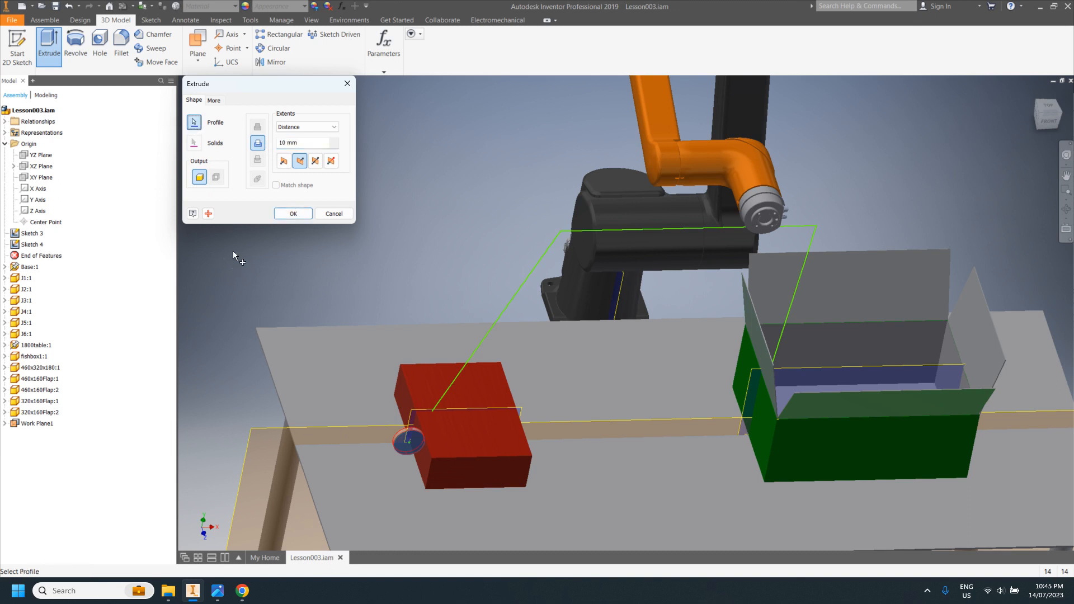
click(324, 217)
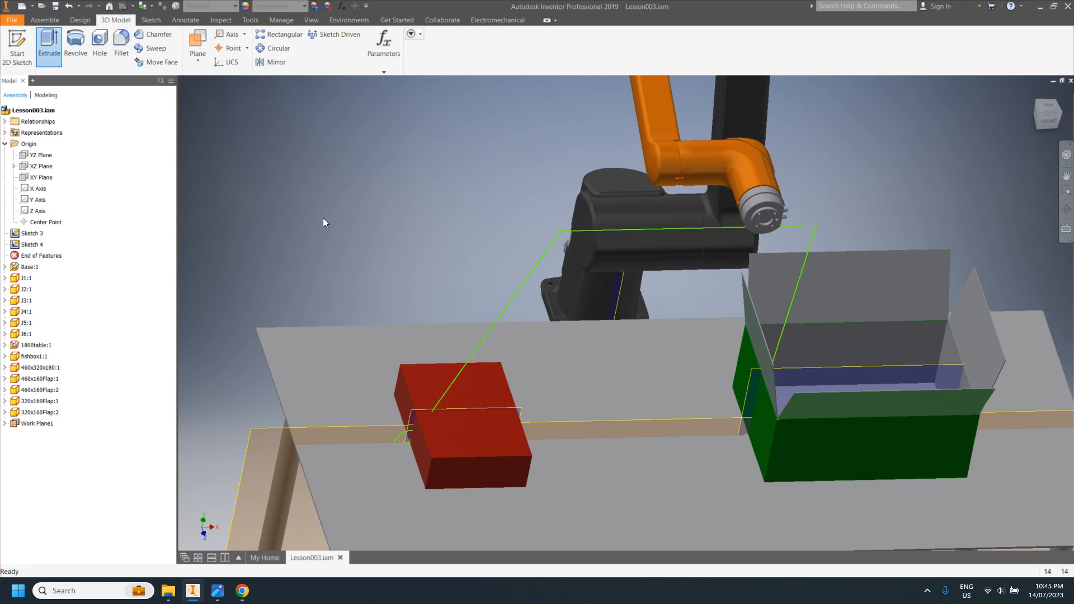
Undo the second sketch's completion and the circle drawn in it
click(70, 6)
click(70, 6)
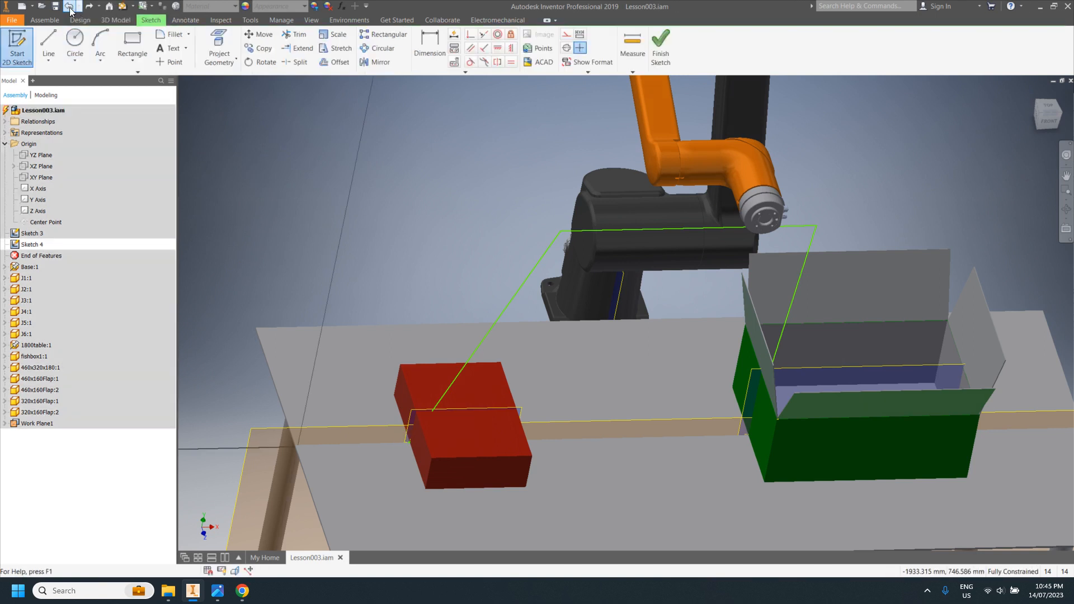
click(70, 6)
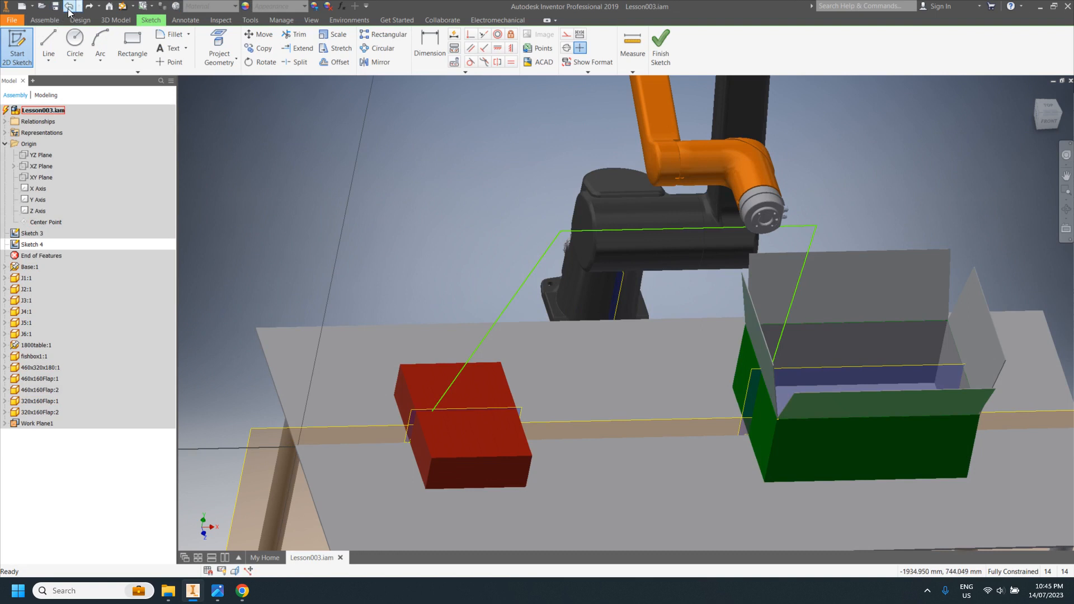
Undo the creation of the second sketch in the assembly
click(70, 6)
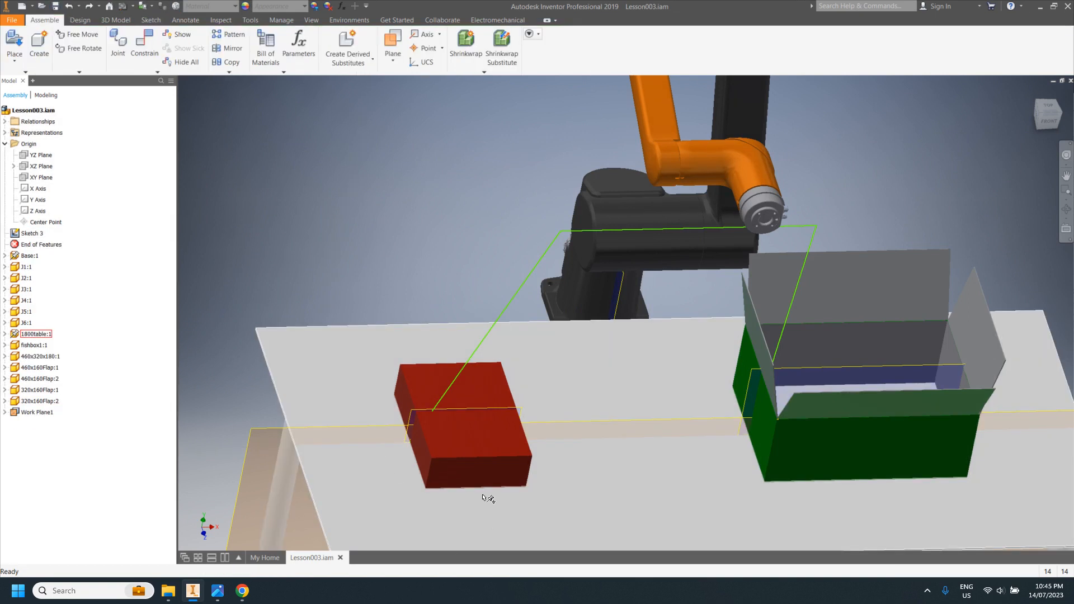
middle_drag(464, 477, 536, 433)
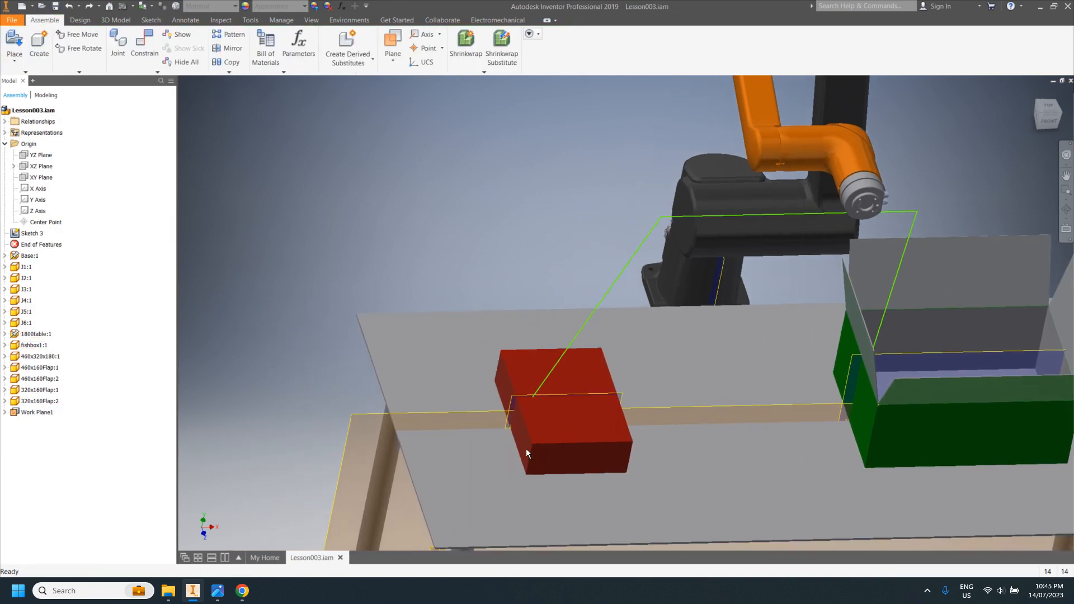
scroll(525, 449, up, 5)
scroll(441, 434, down, 5)
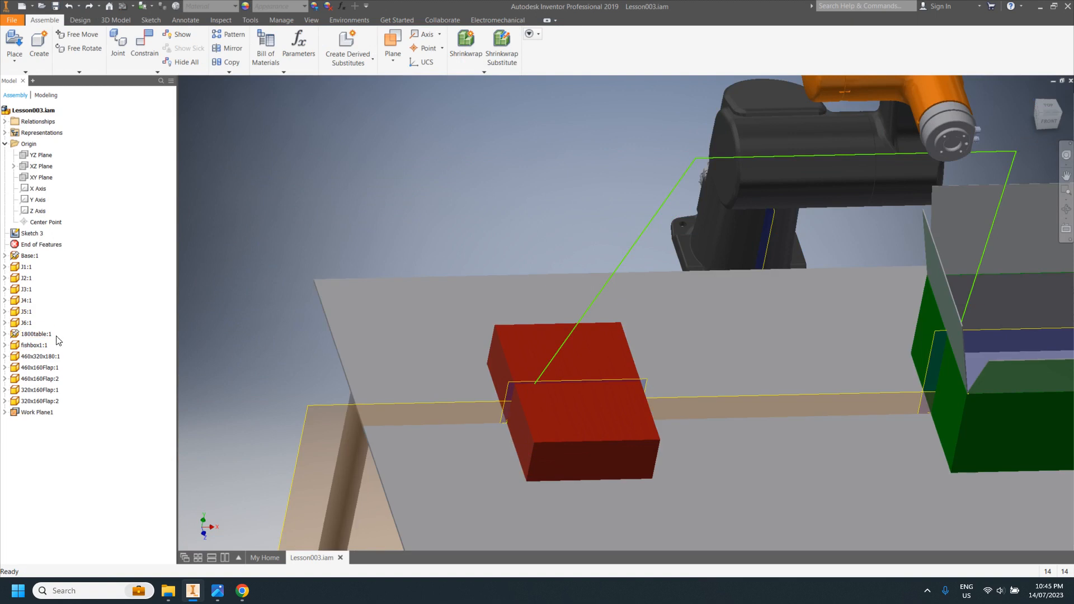
Create an in-place component named reference1 from the Standard.ipt template, placed on the vertical work plane
click(38, 42)
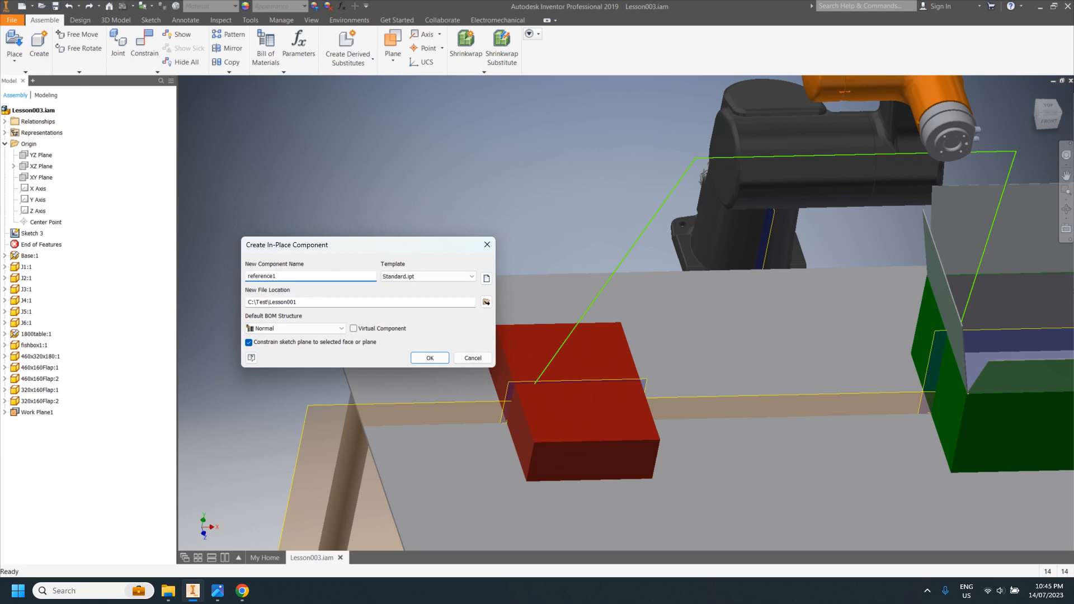
click(423, 359)
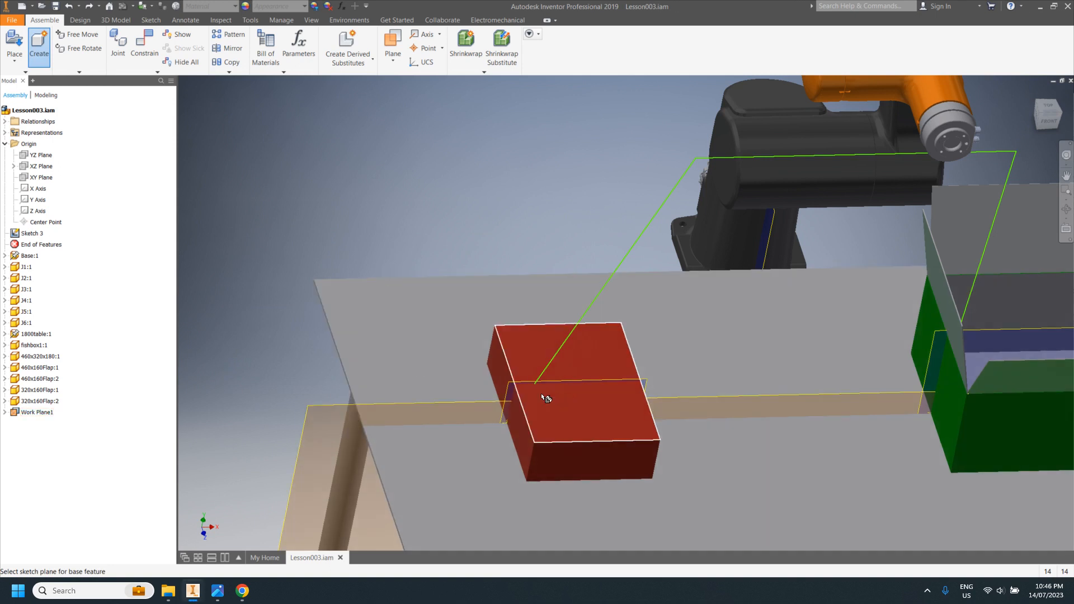
click(314, 410)
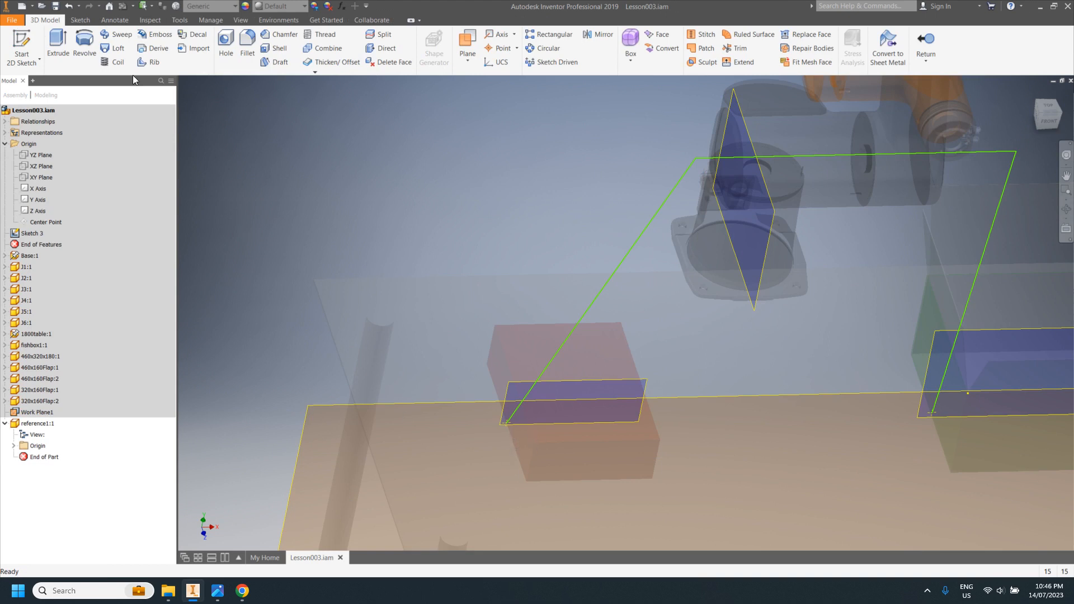
Sketch a circle on the vertical work plane, centred on the path's start point at the red box's lower corner, and finish the sketch
click(21, 48)
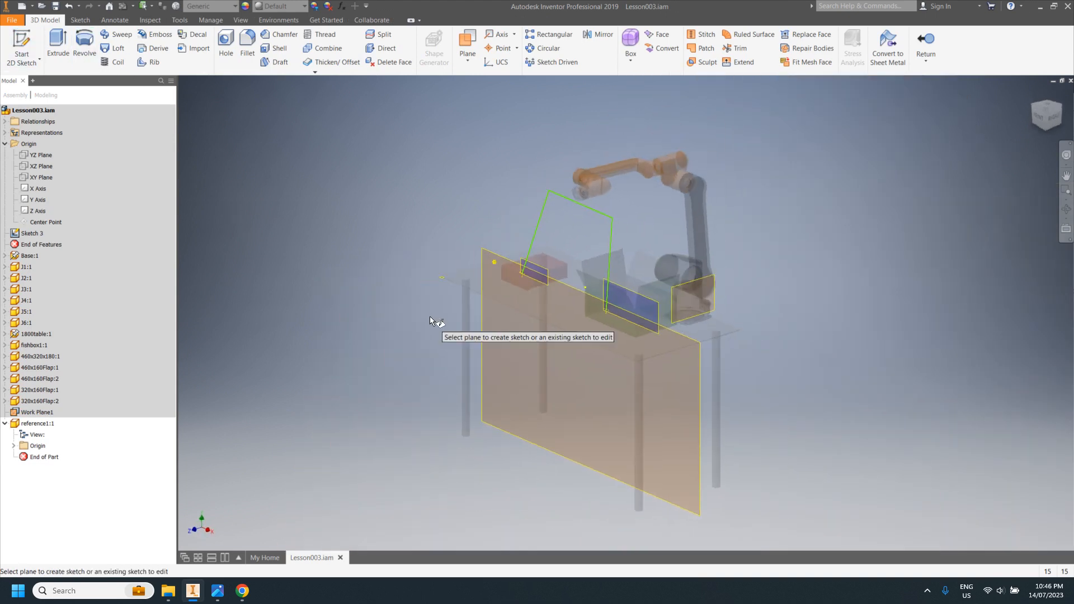
click(488, 250)
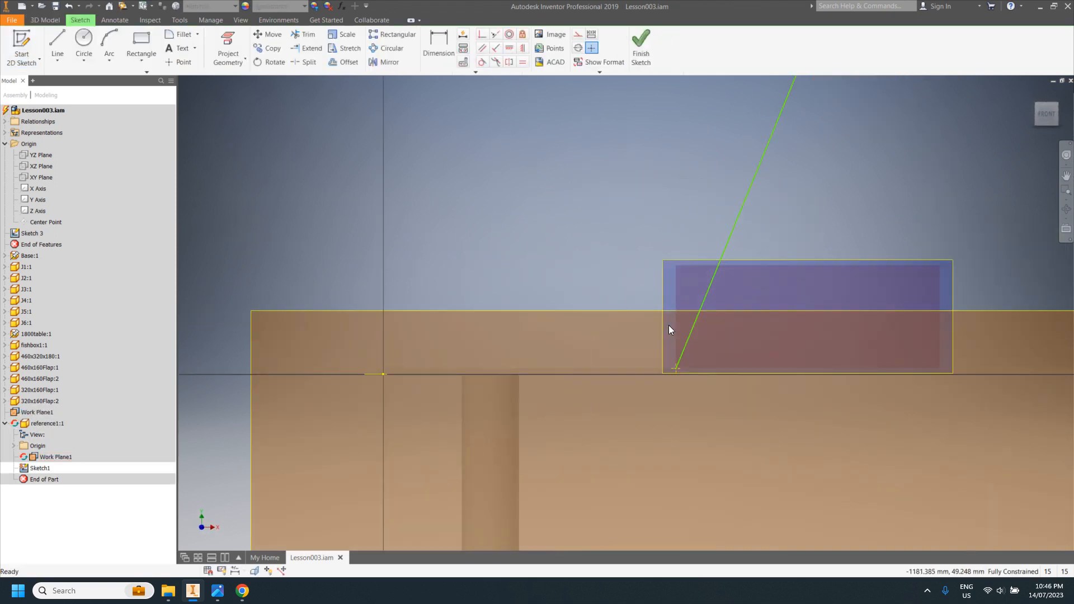
scroll(677, 374, up, 5)
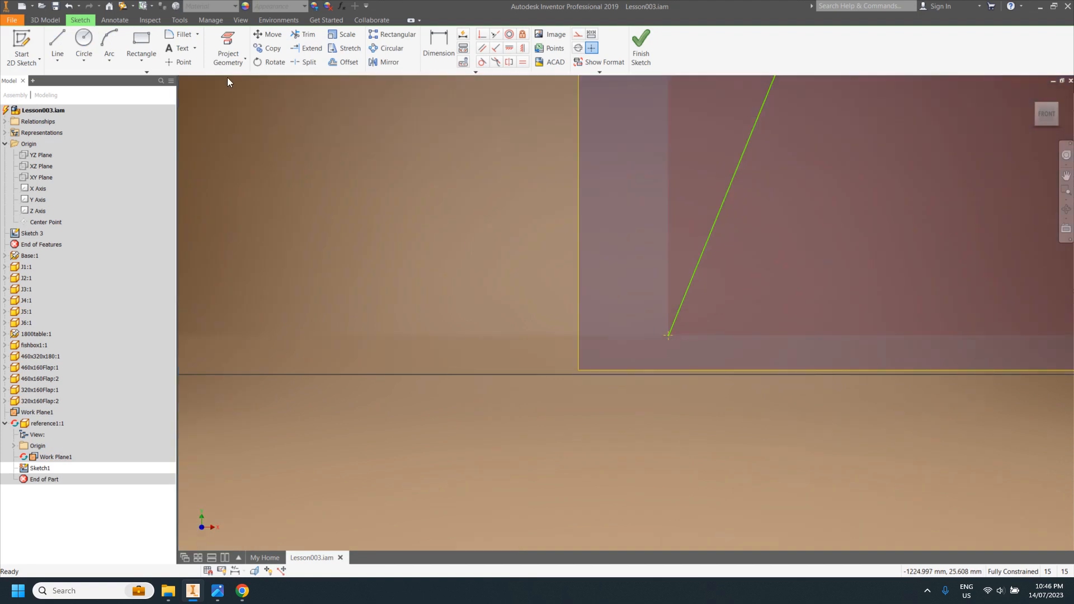
click(85, 42)
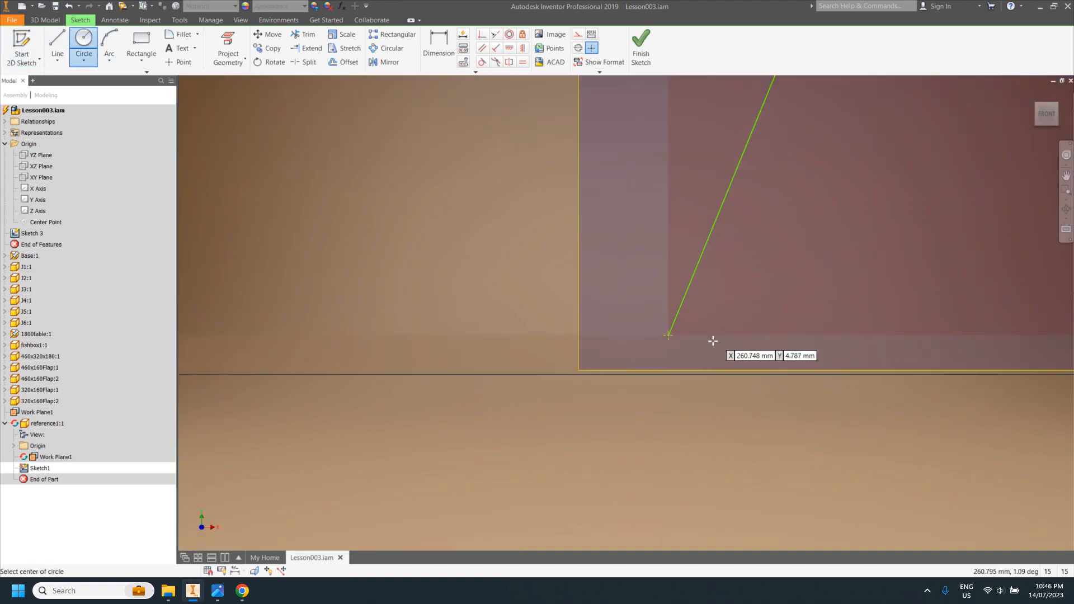
click(667, 335)
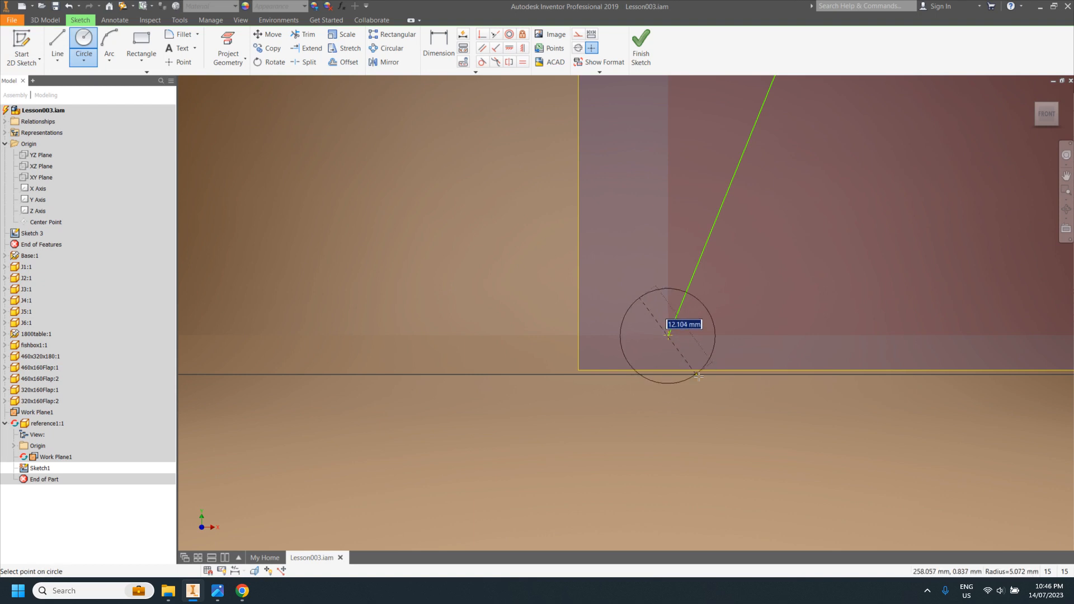
click(710, 405)
scroll(708, 416, up, 5)
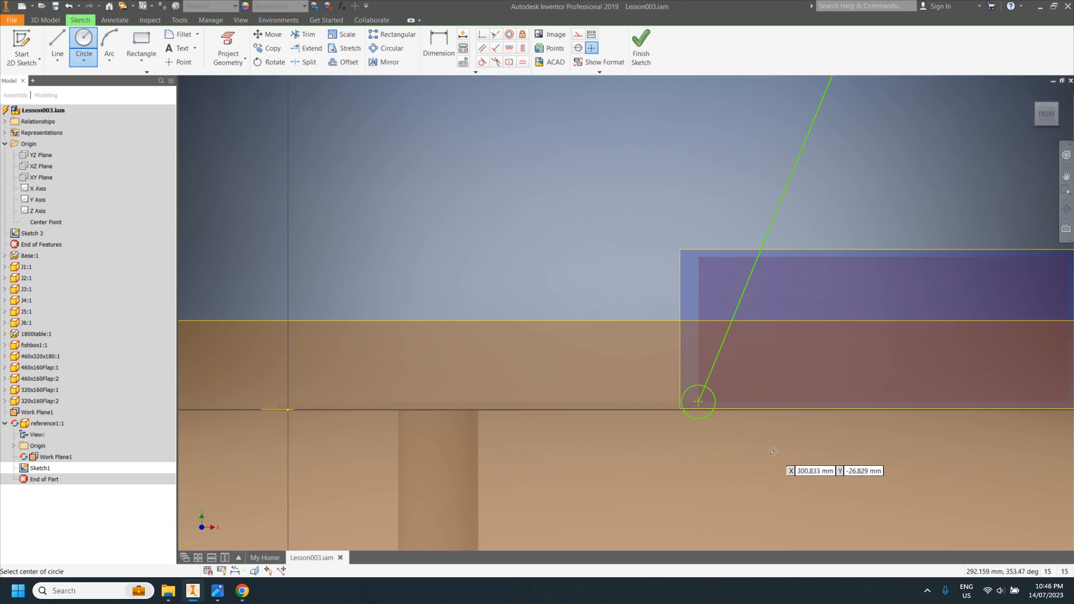
shift+middle_drag(773, 451, 855, 469)
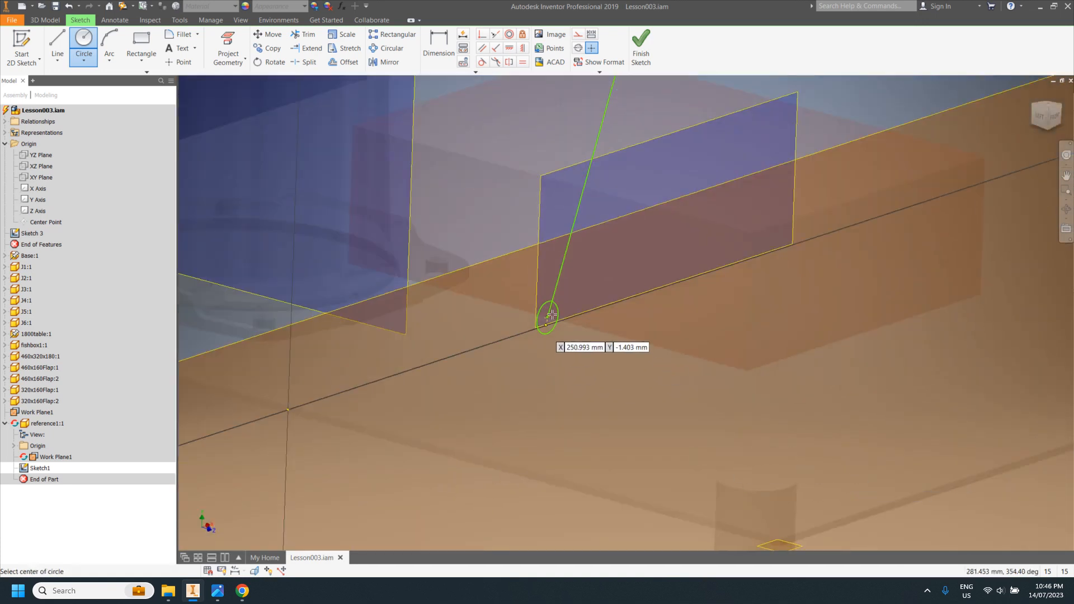
click(641, 44)
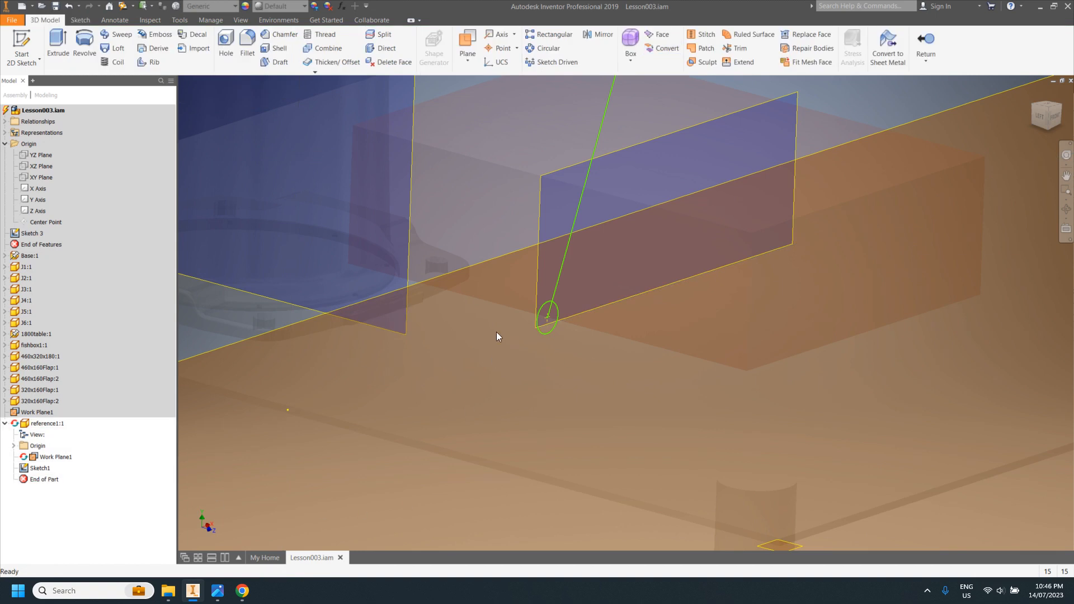
Extrude the circle 170 mm in the reverse direction, Direction 2
click(544, 335)
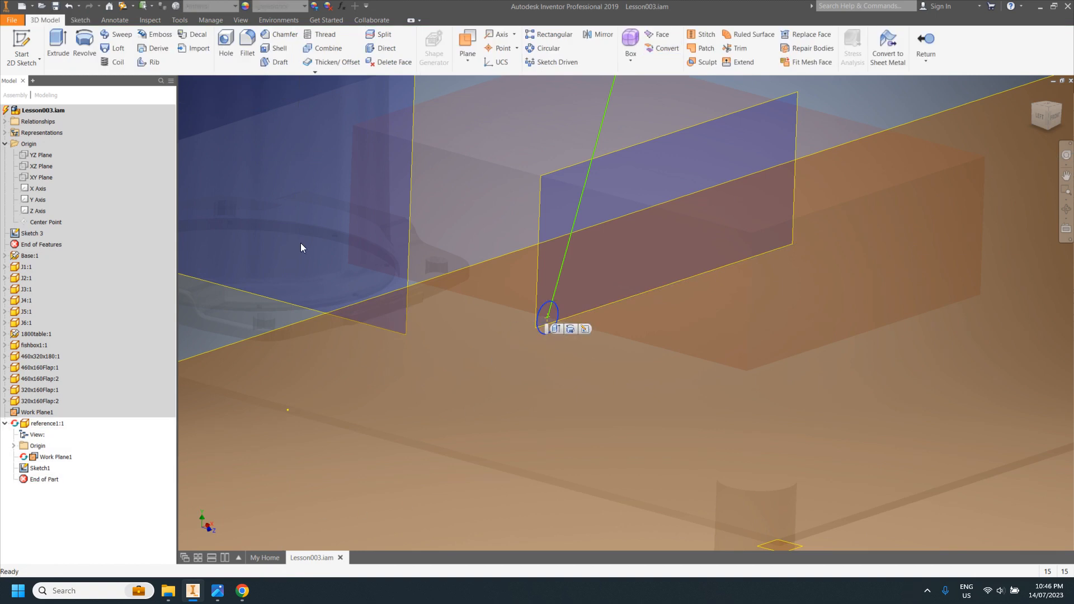
click(56, 49)
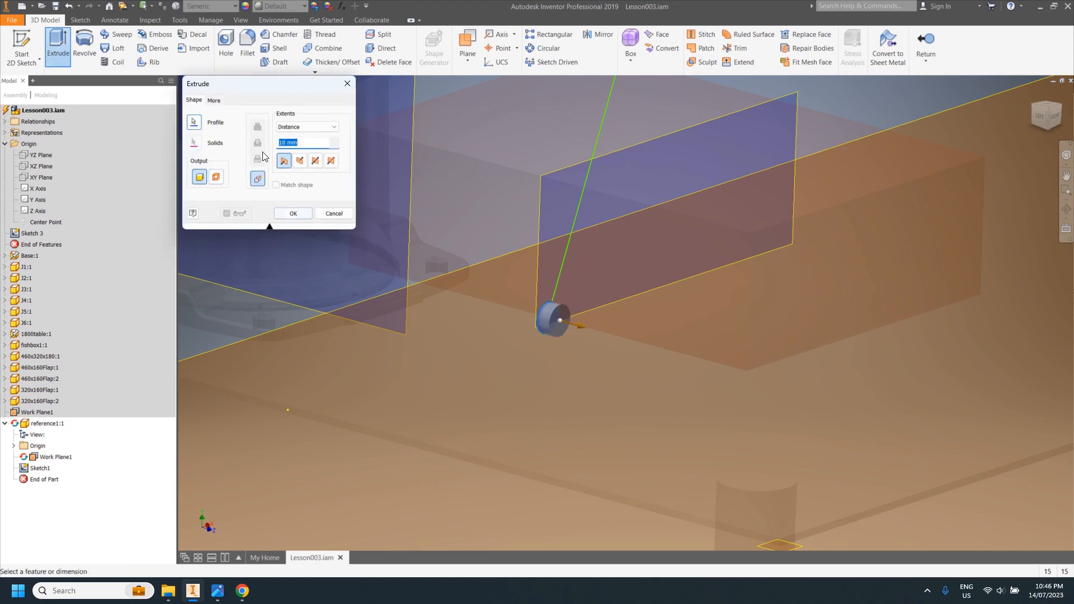
text(170)
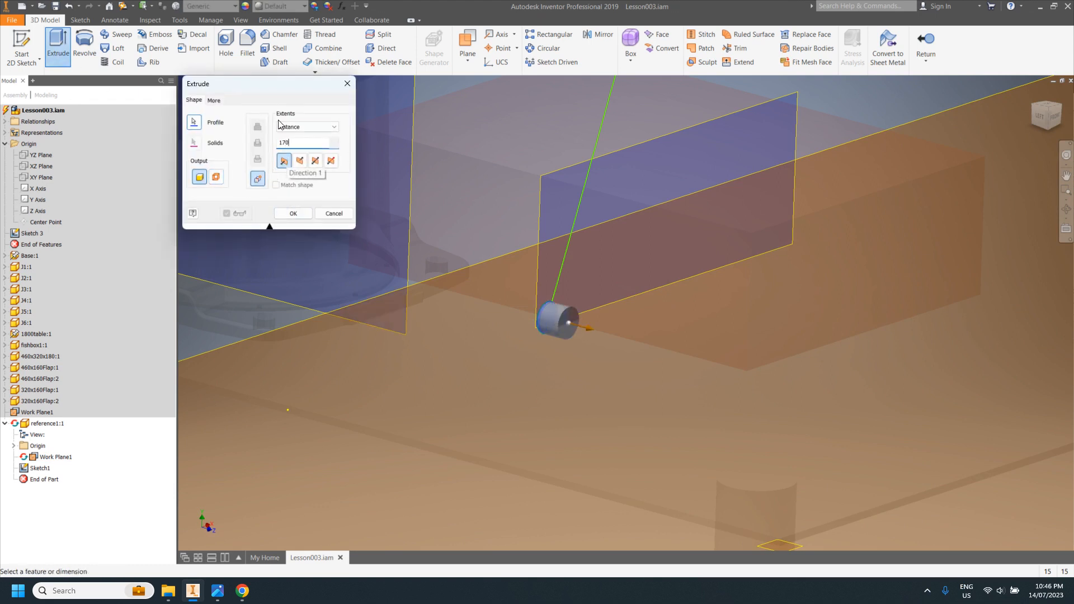
click(300, 161)
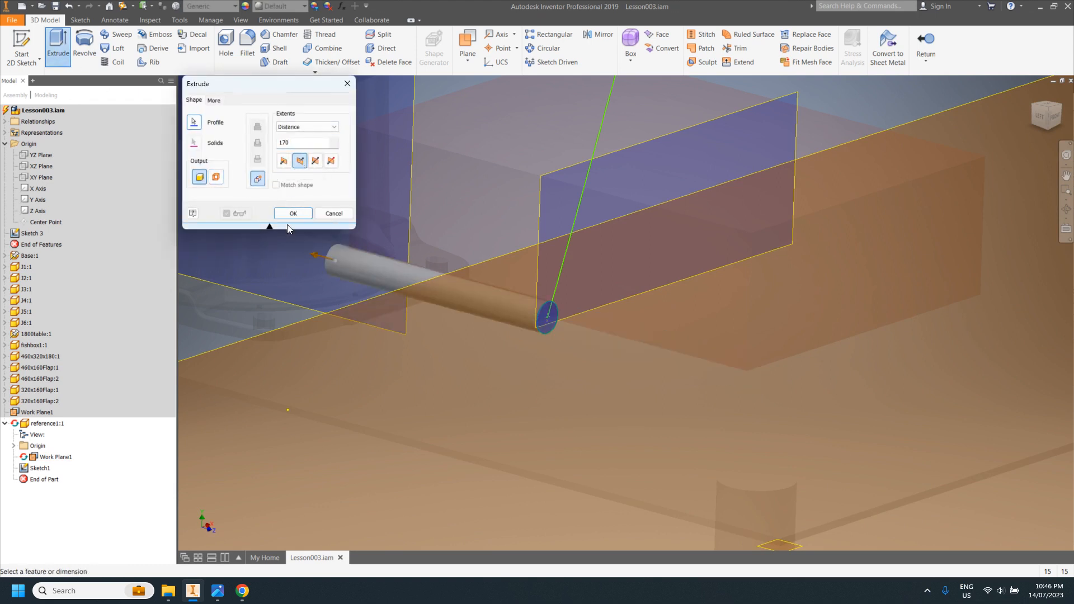
click(291, 214)
shift+middle_drag(678, 411, 706, 412)
click(320, 245)
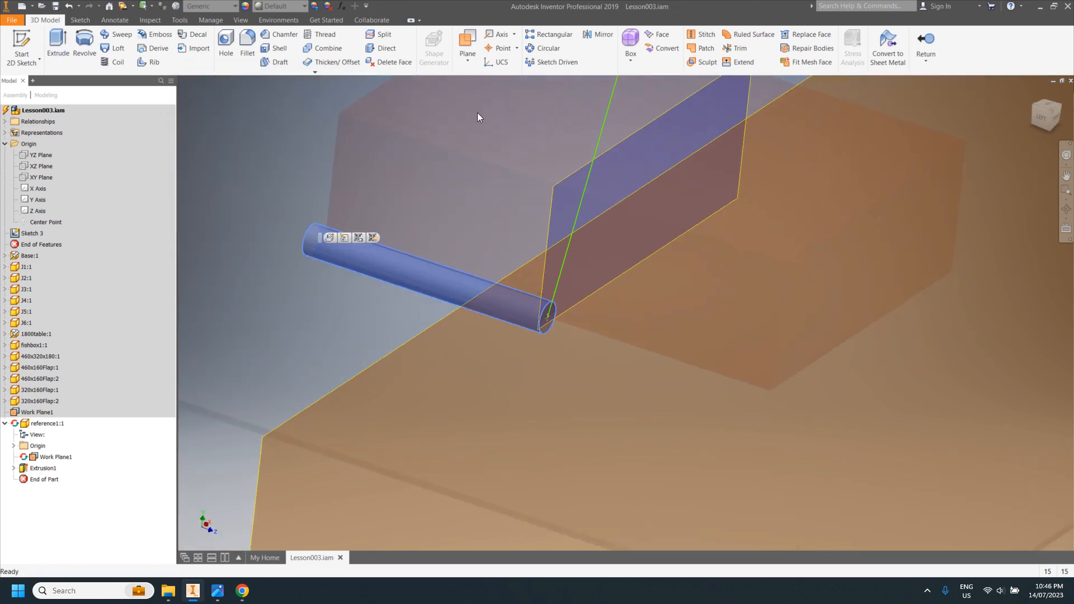
click(547, 35)
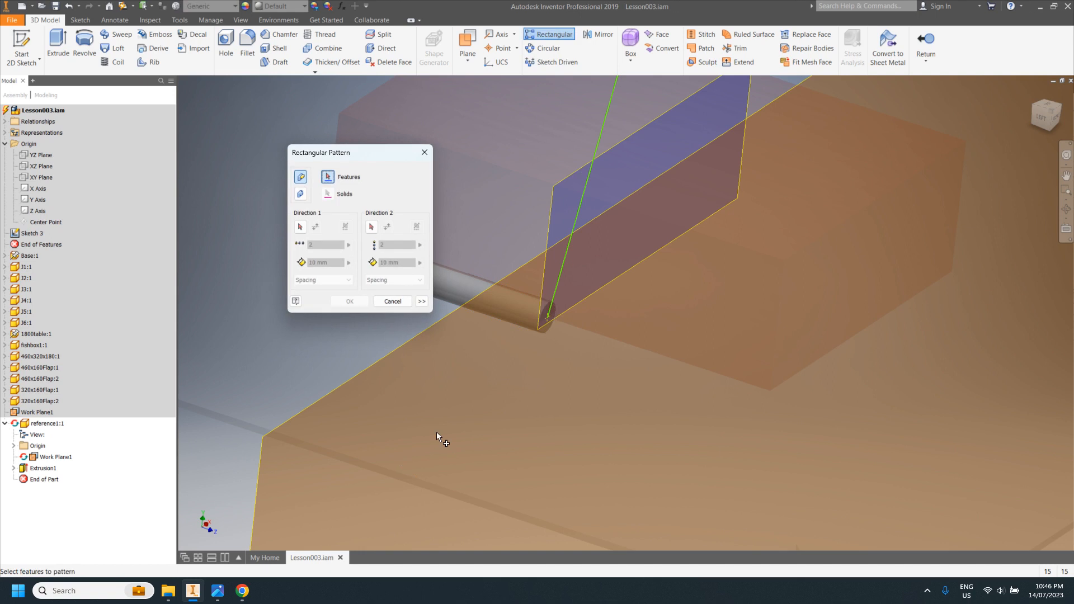
click(459, 290)
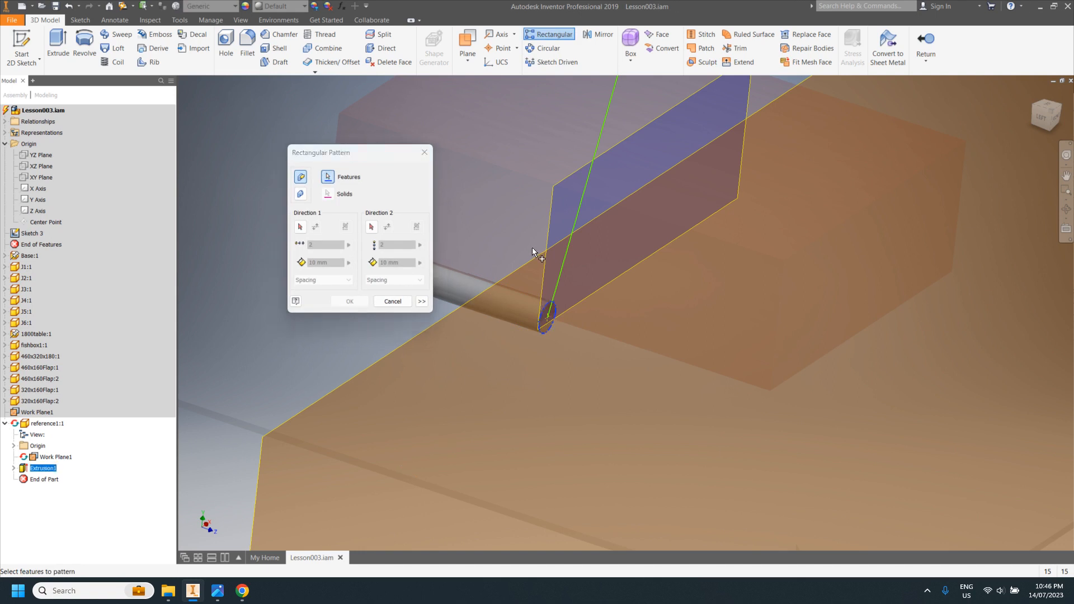
shift+middle_drag(532, 247, 543, 198)
scroll(539, 203, down, 5)
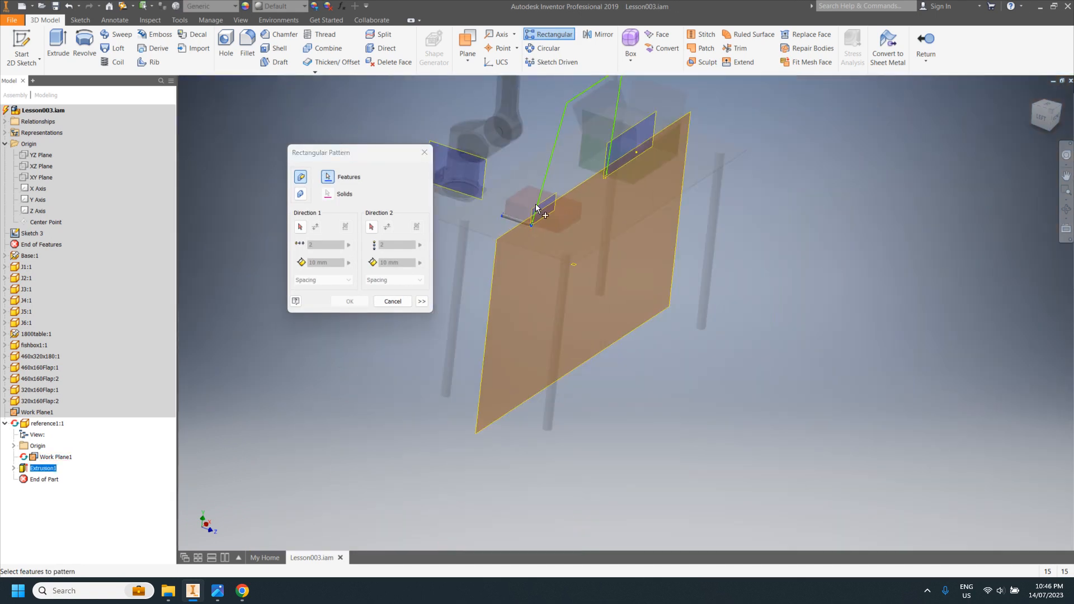
click(391, 304)
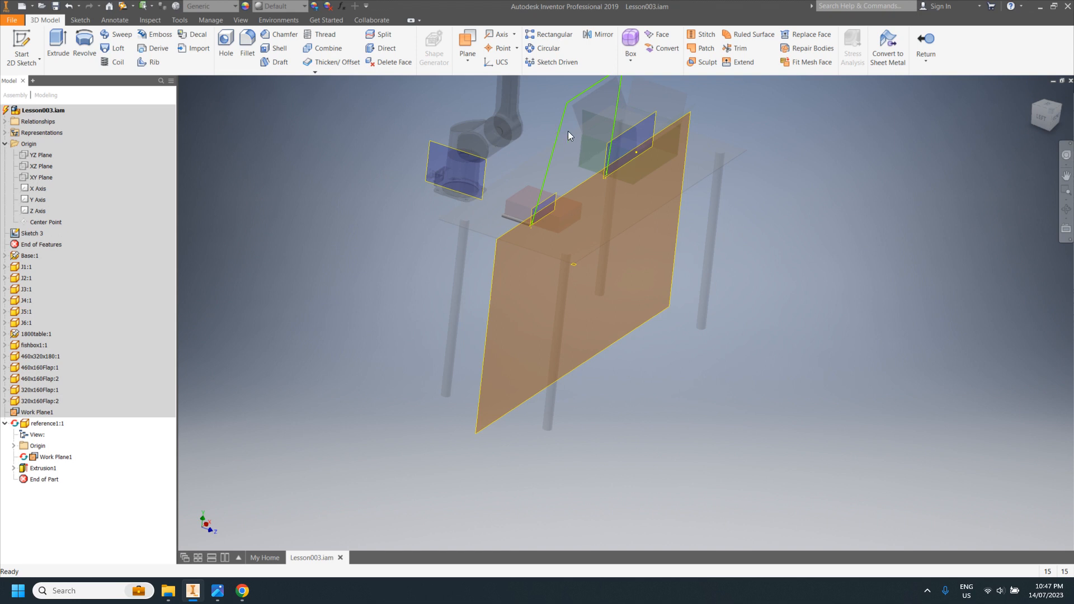
Return to the Lesson003 assembly and copy the path sketch, Sketch 3
click(925, 45)
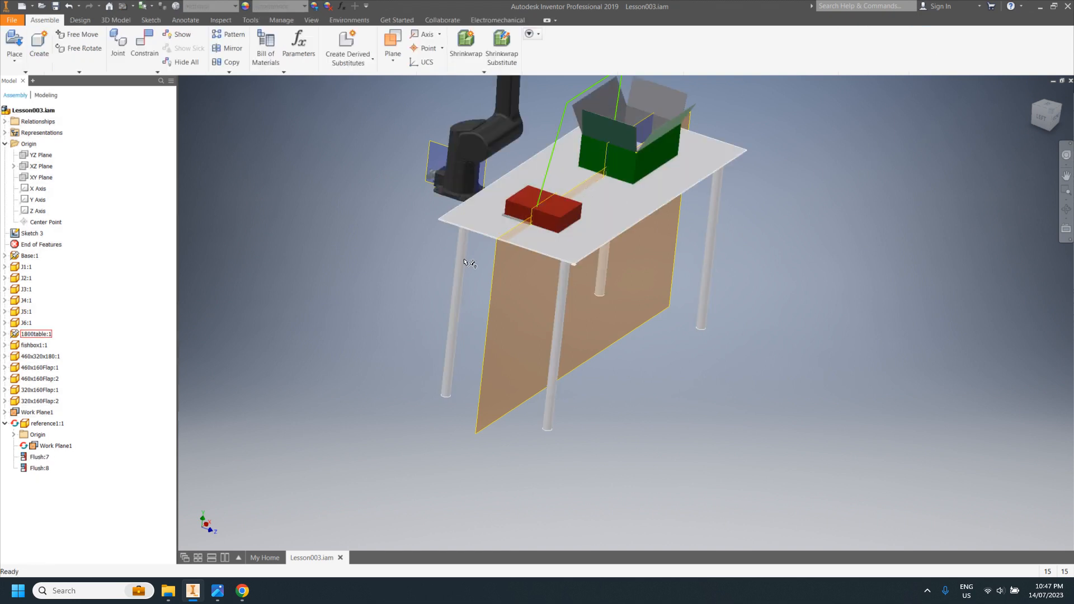
scroll(572, 174, up, 5)
scroll(572, 174, down, 3)
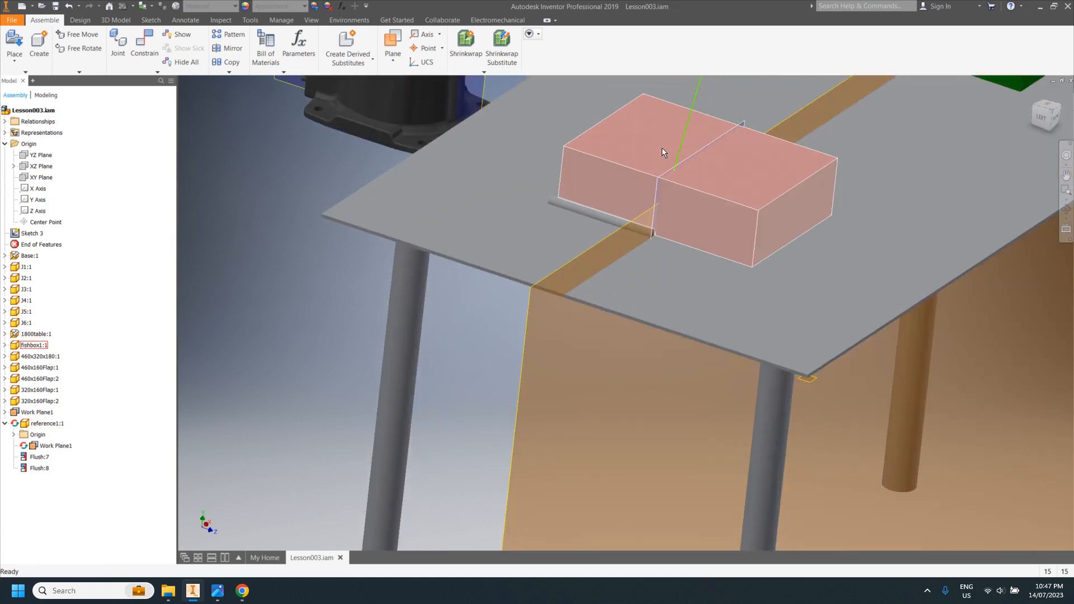
scroll(690, 138, down, 5)
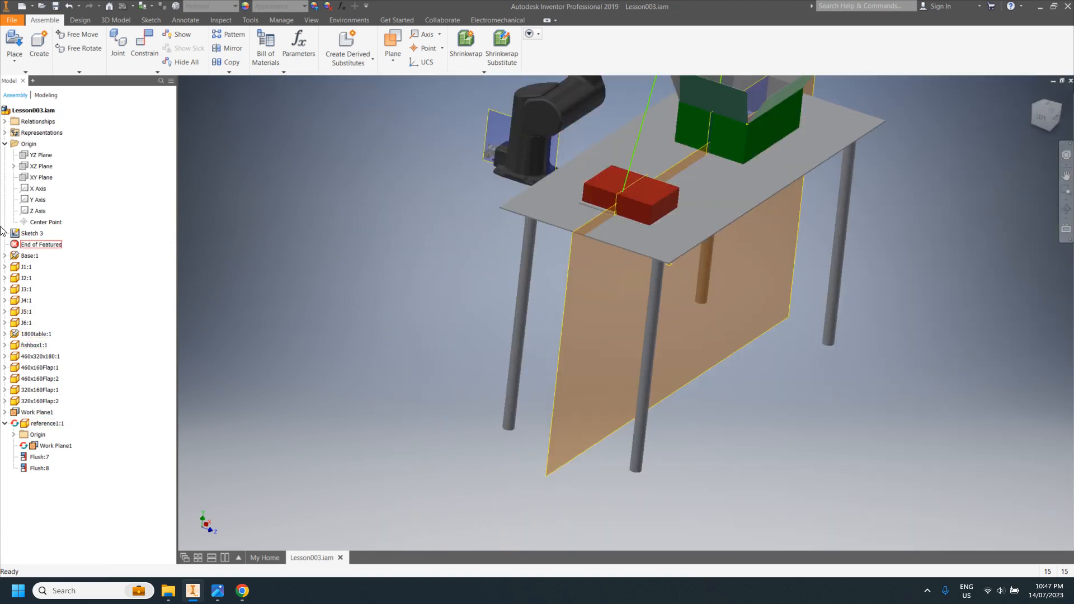
click(36, 235)
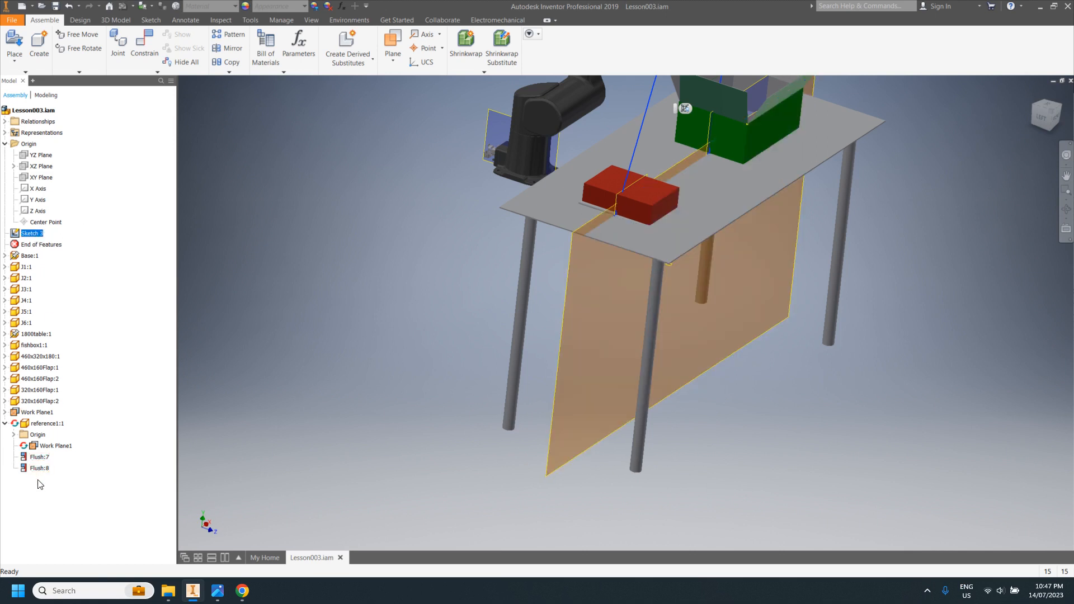
Edit the reference1 component, paste the copied path into a new 2D sketch on the vertical work plane, and finish the sketch
double_click(44, 424)
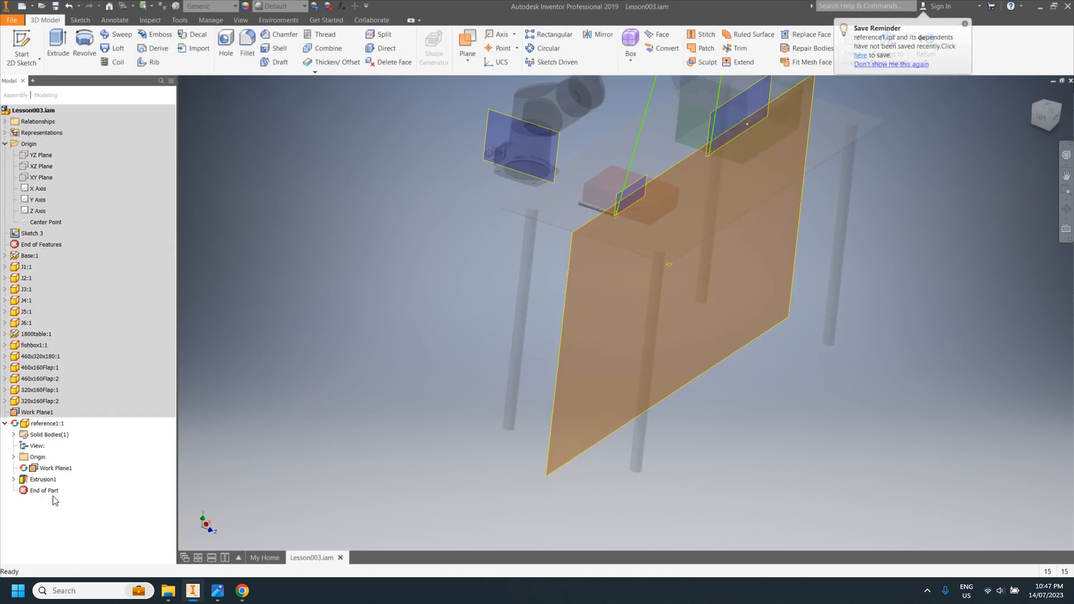
click(22, 47)
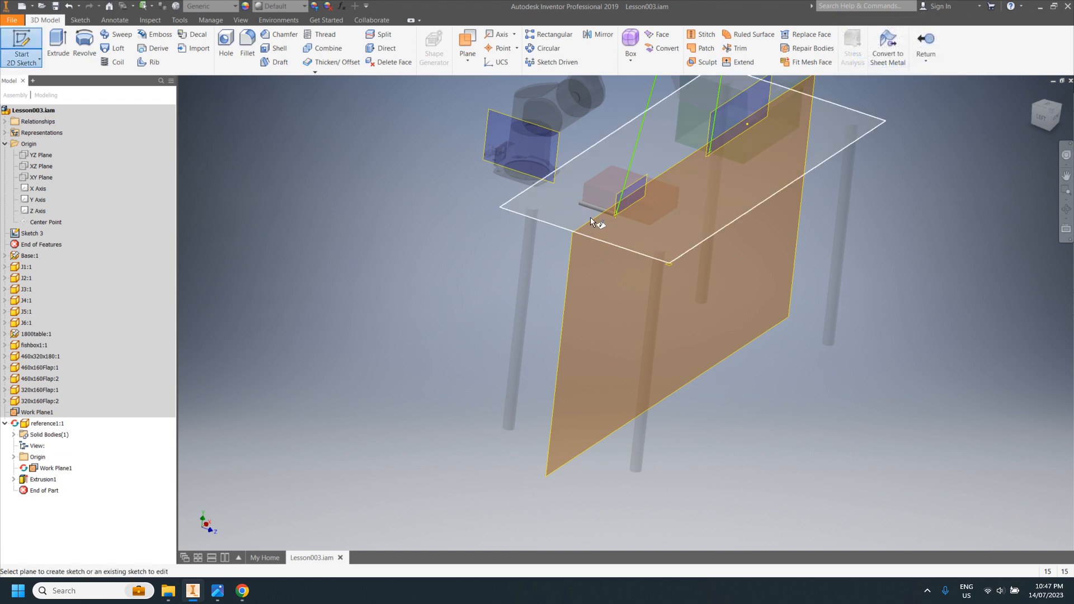
click(572, 265)
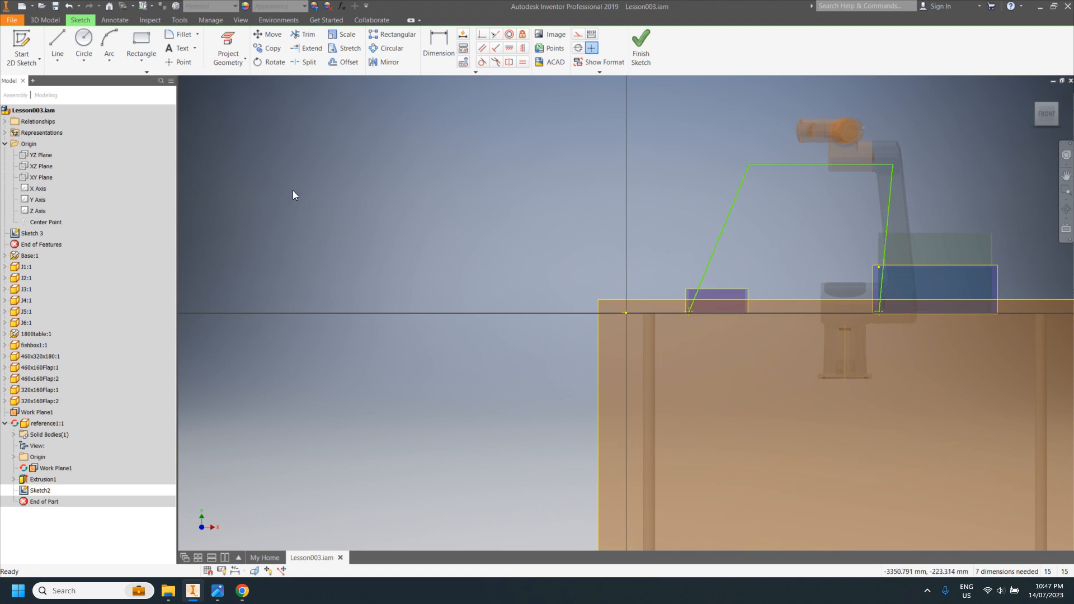
click(643, 54)
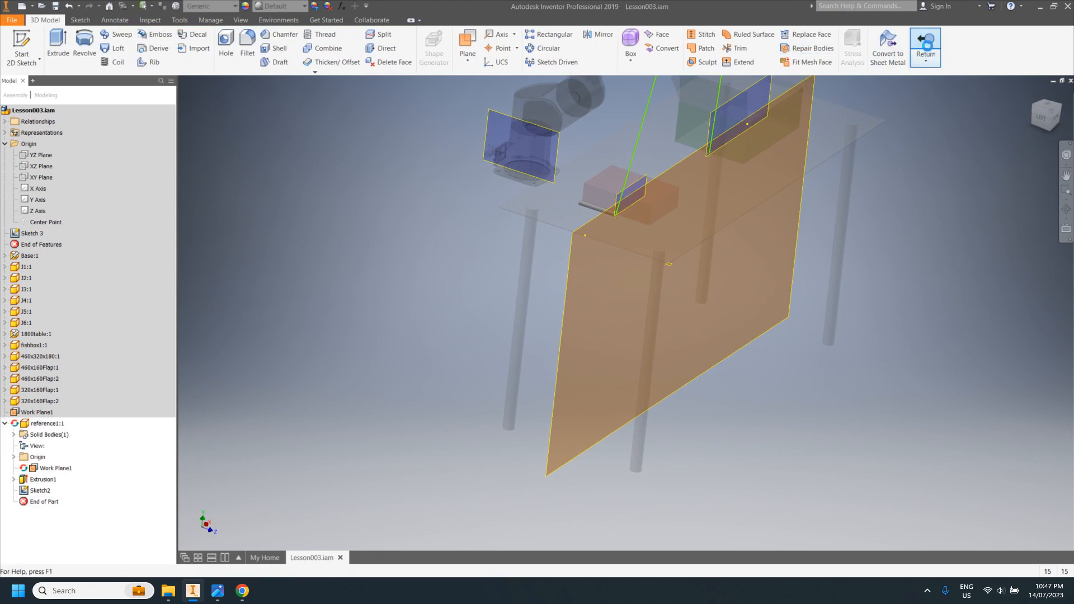
Return to the assembly and delete the original path sketch, Sketch 3
click(925, 42)
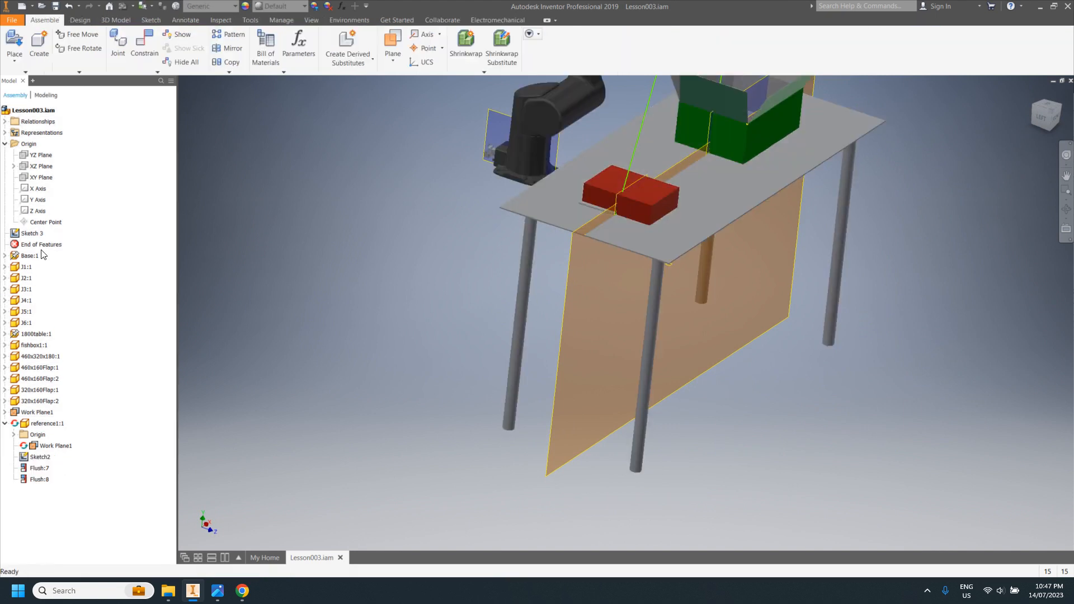
click(34, 236)
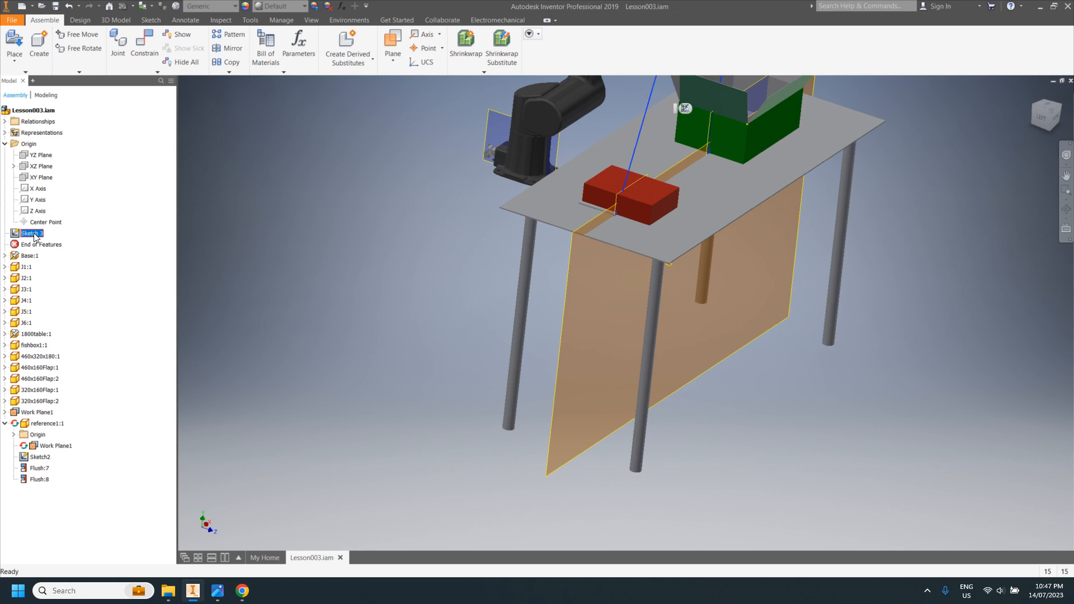
click(33, 235)
key(Delete)
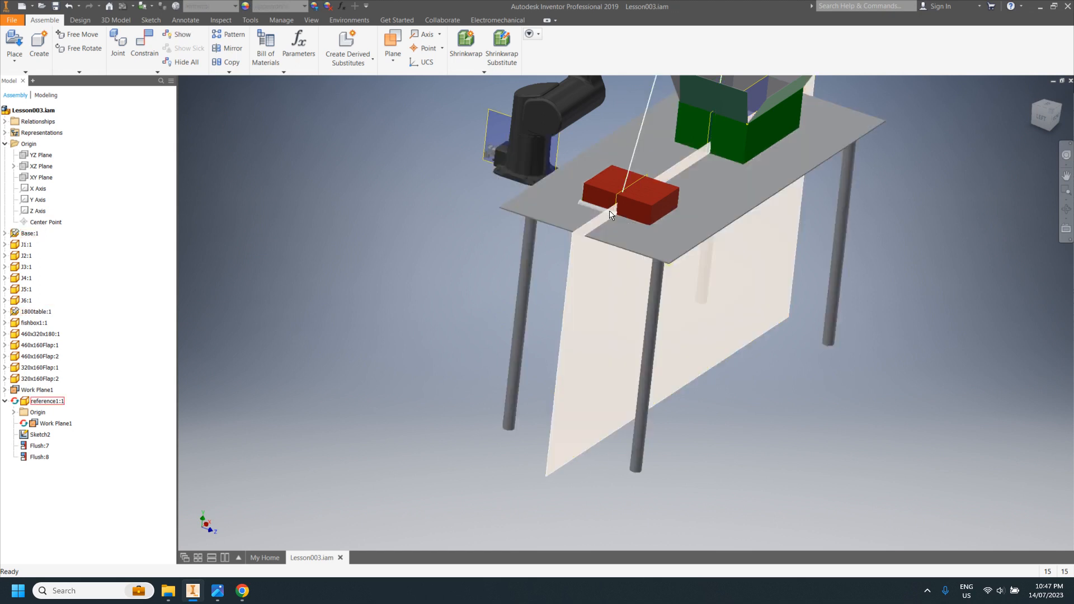
mouse_move(617, 250)
shift+middle_down()
mouse_move(603, 215)
mouse_move(604, 228)
shift+middle_up()
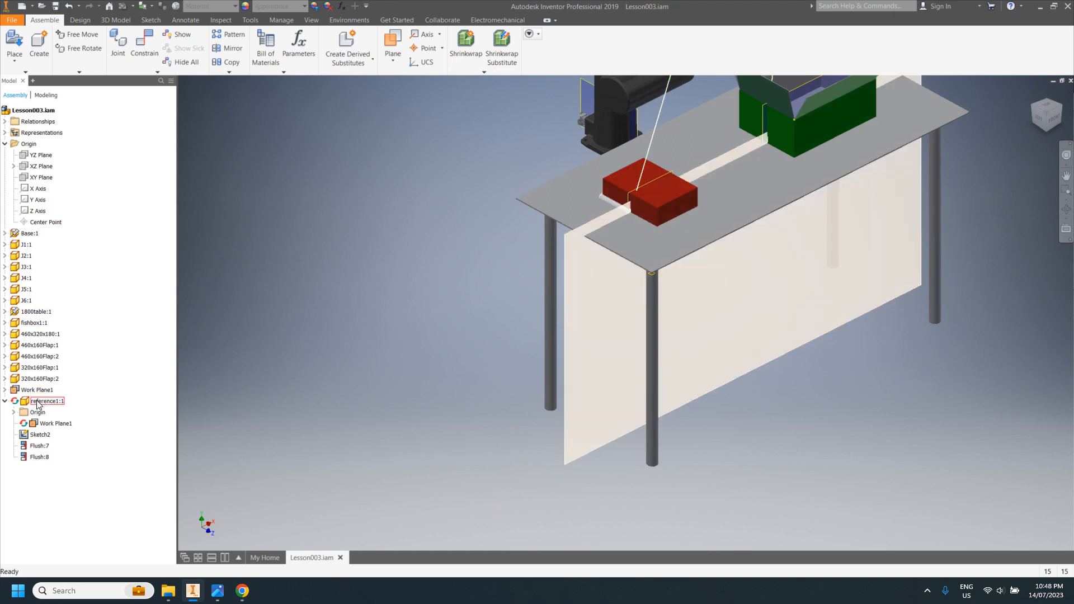
Edit the reference1 component and create a rectangular pattern of the cylinder along the path sketch with 2 occurrences at 10 mm spacing
click(31, 401)
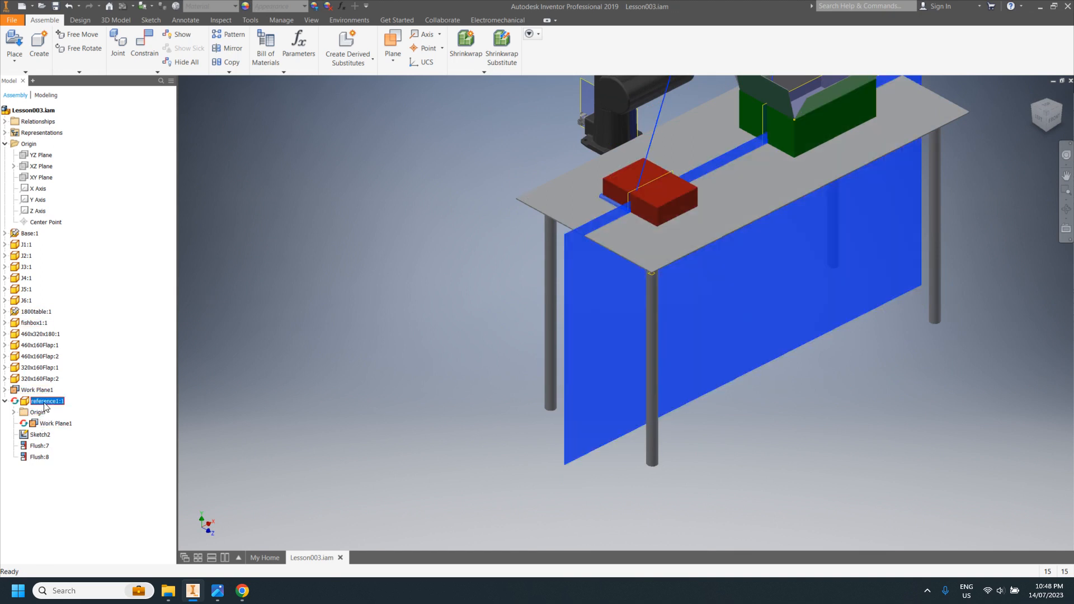
double_click(30, 403)
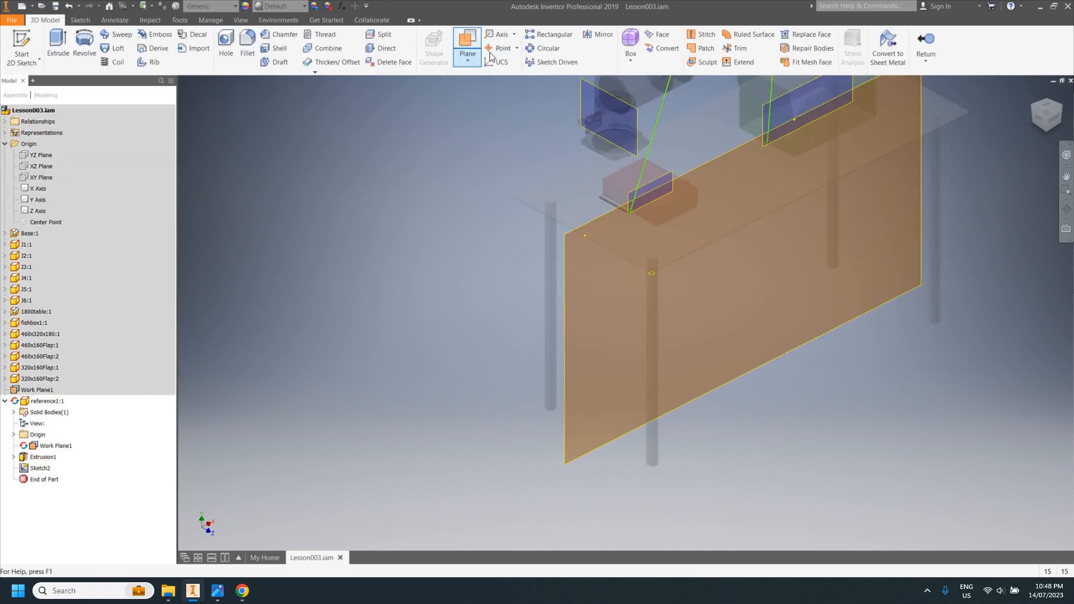
click(548, 35)
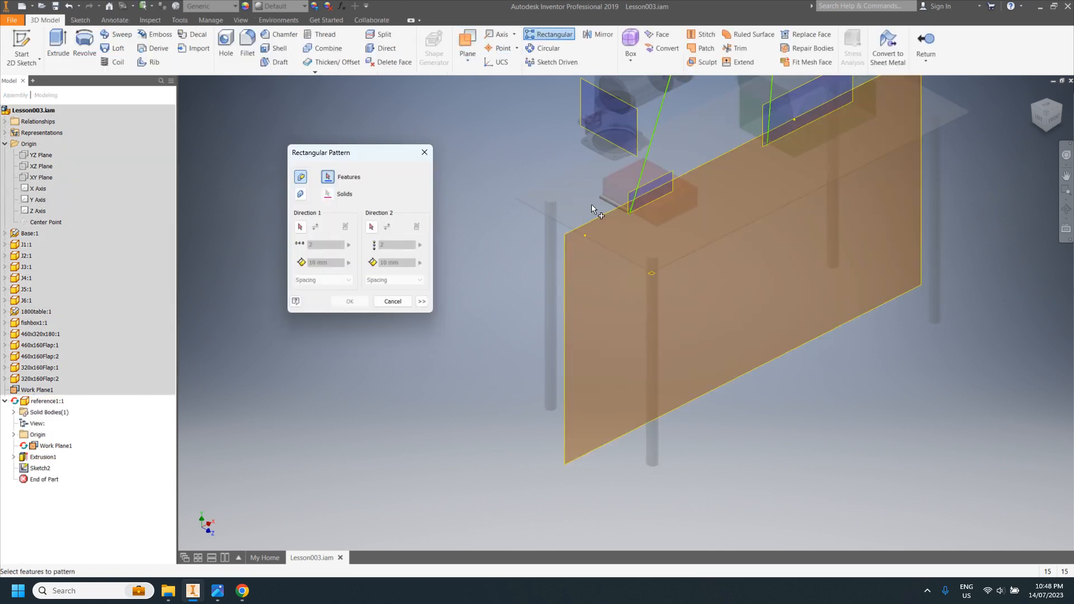
click(606, 199)
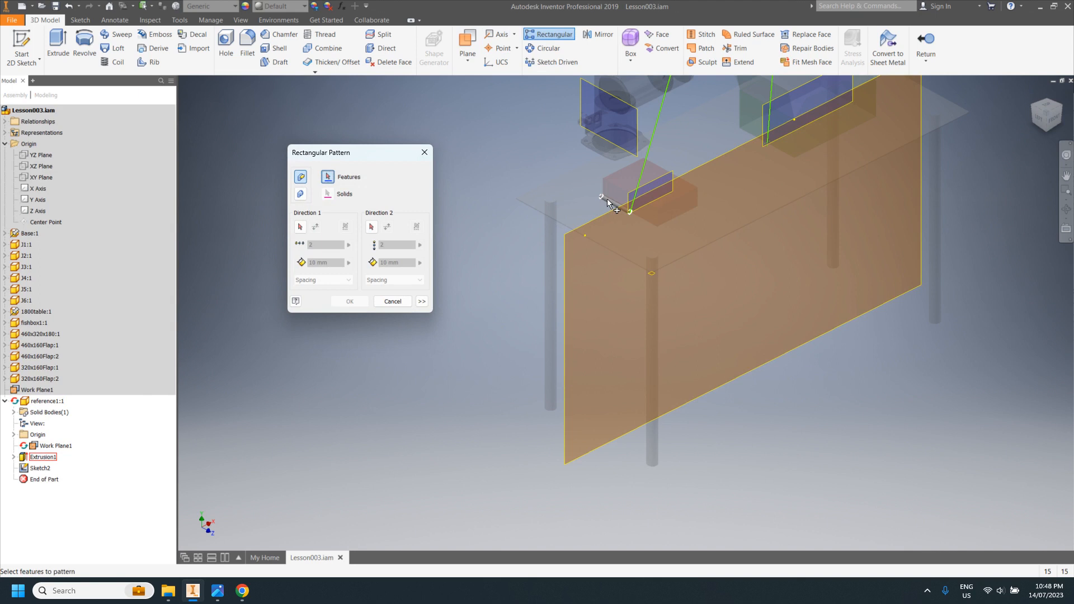
click(300, 227)
click(642, 168)
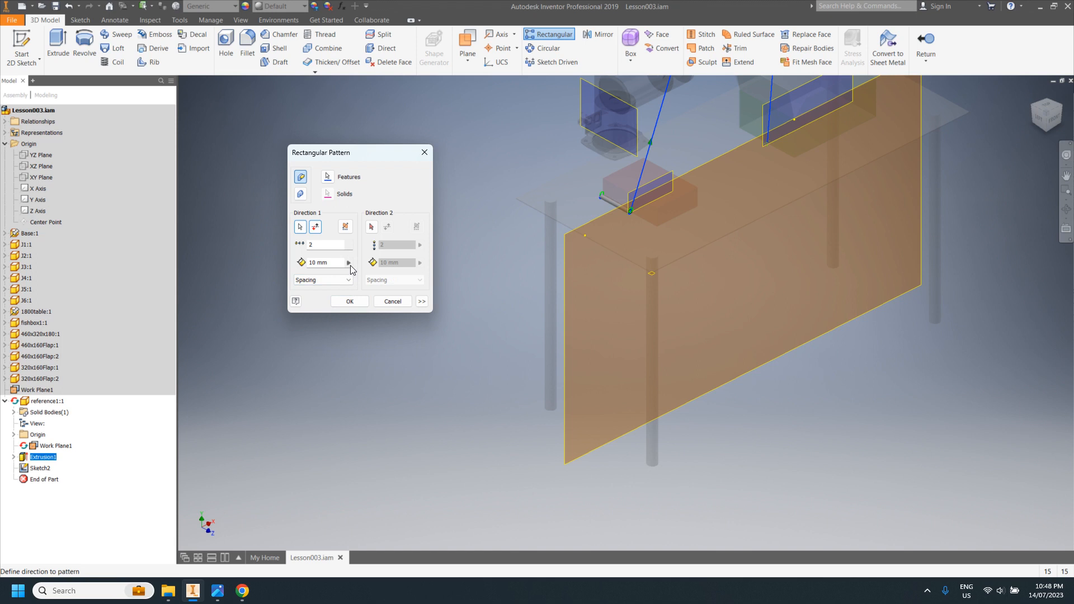
click(348, 262)
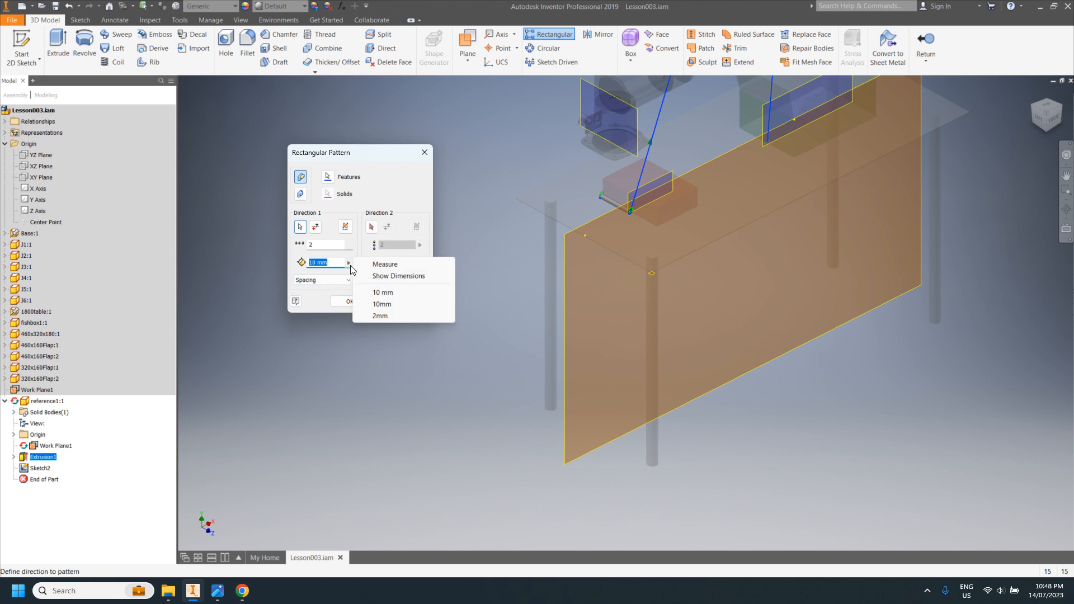
click(341, 302)
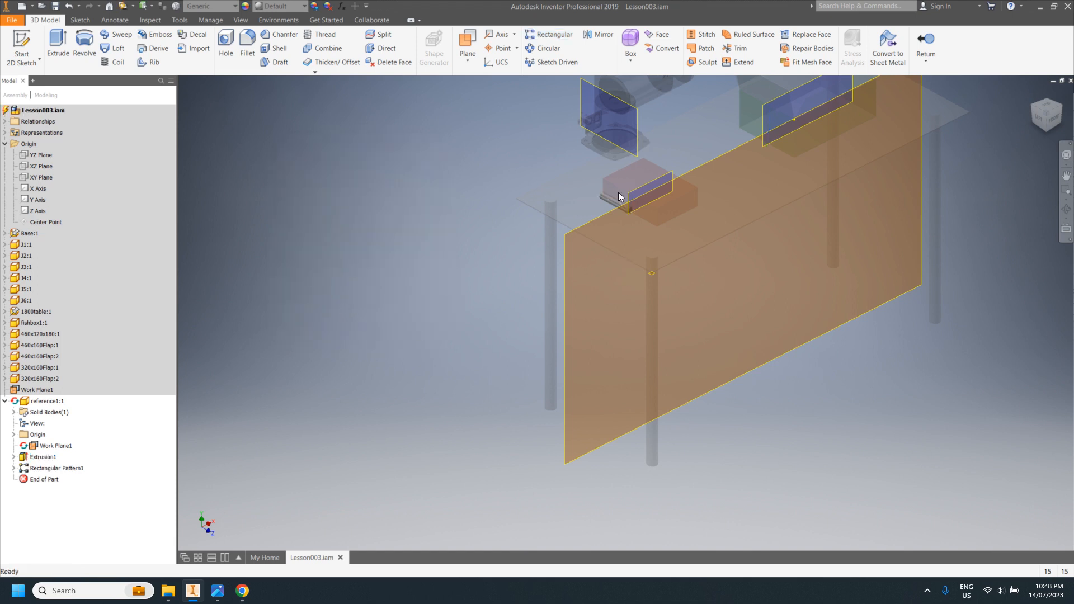
scroll(619, 192, up, 5)
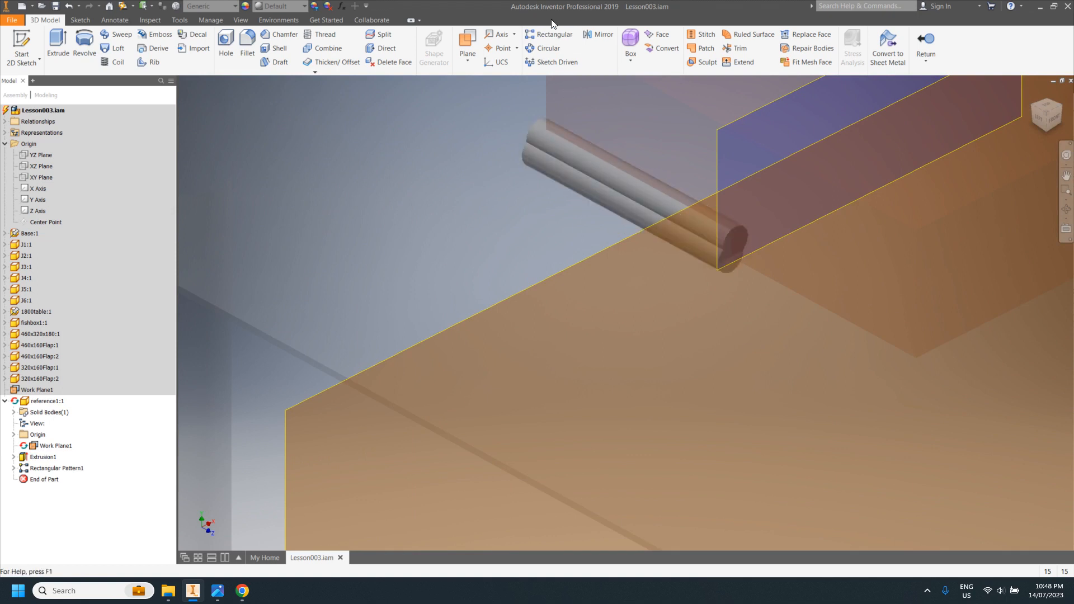
scroll(569, 215, down, 5)
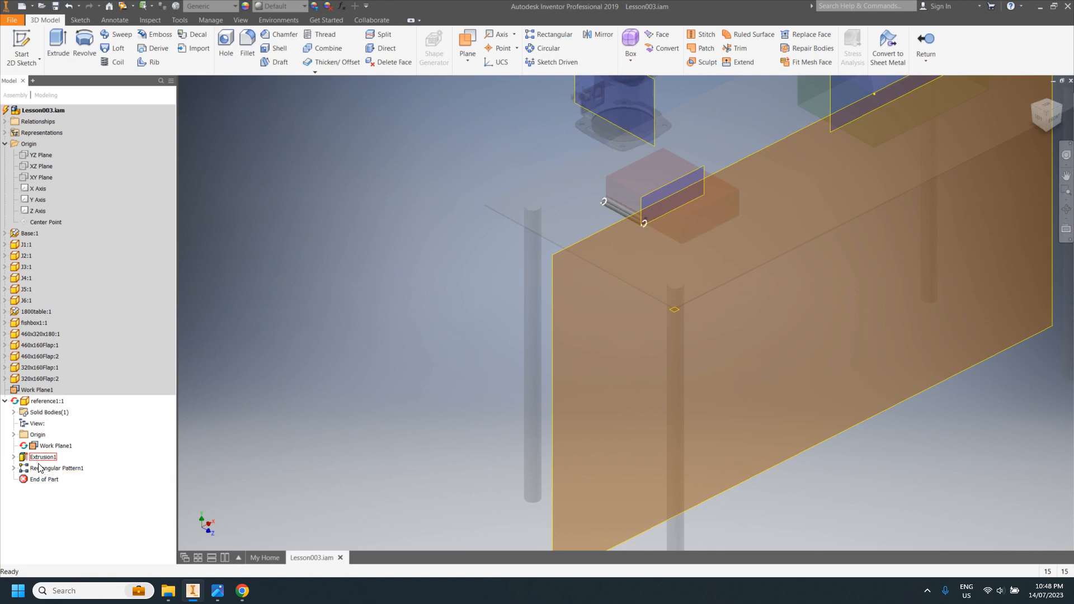
click(14, 468)
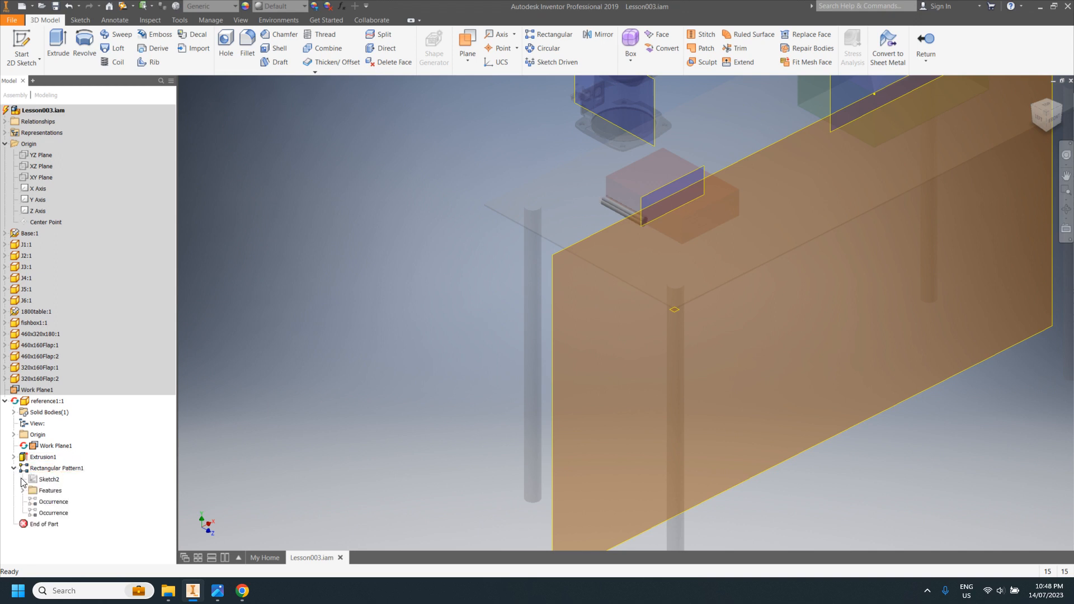
click(47, 480)
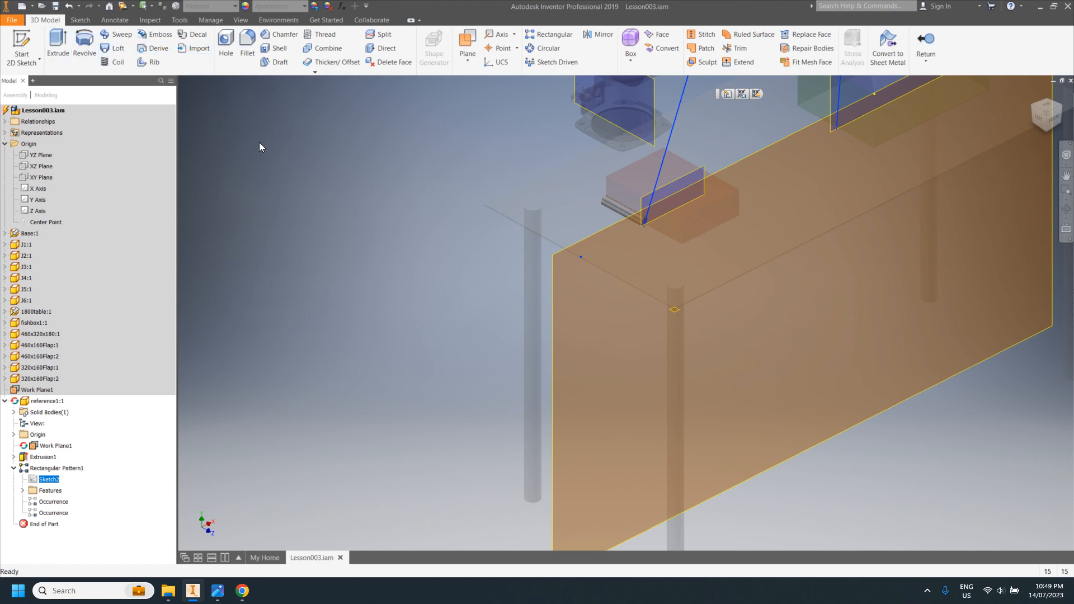
Add a numeric user parameter named myFunc to reference1, in millimetres with the value 1.0 mm
click(210, 20)
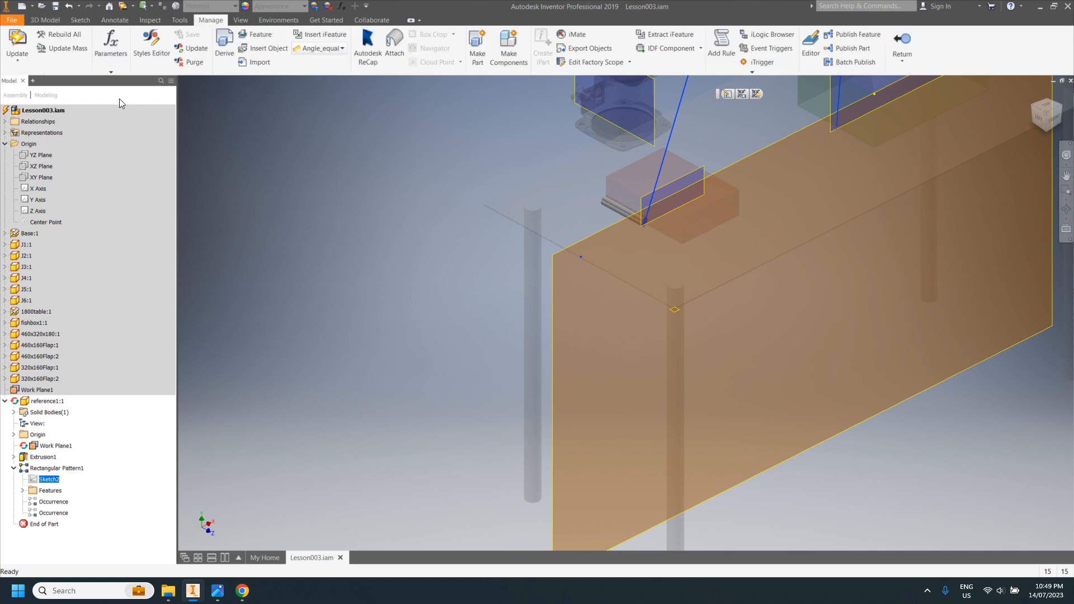
click(111, 49)
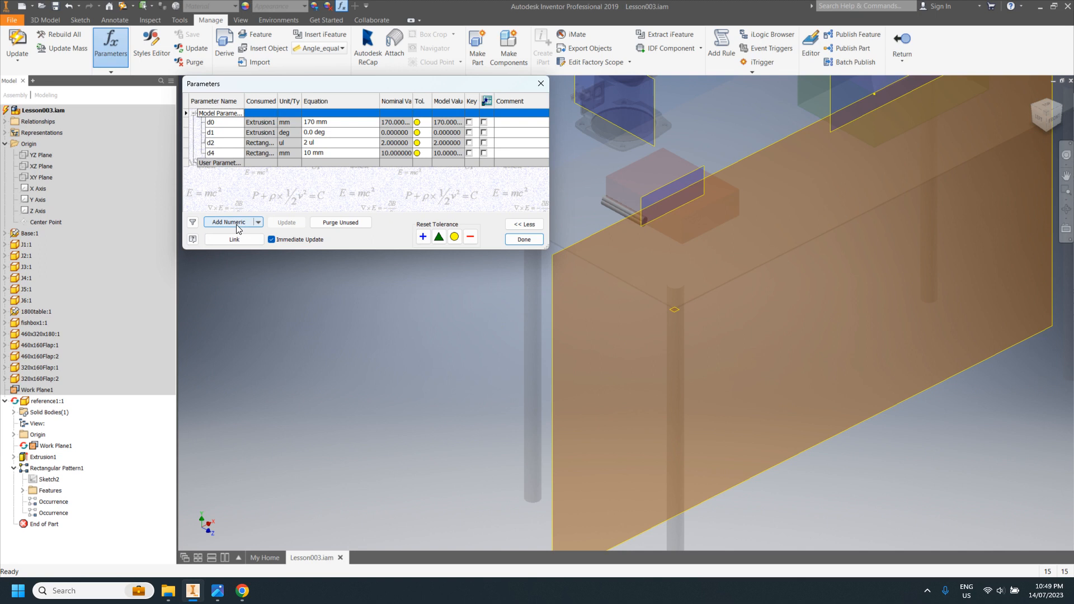
click(236, 222)
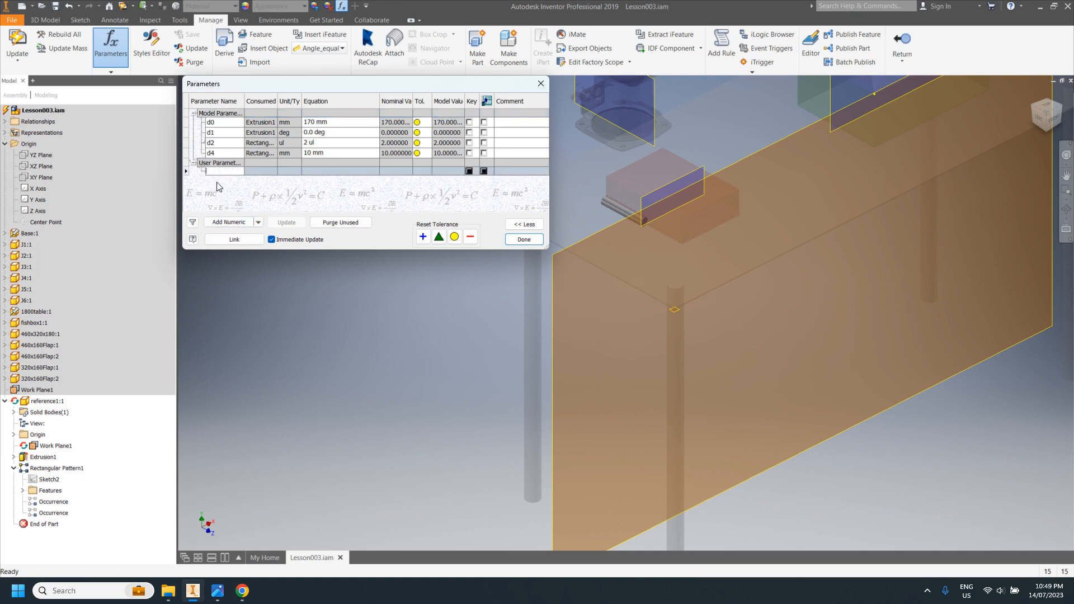
text(mvFunc)
click(285, 171)
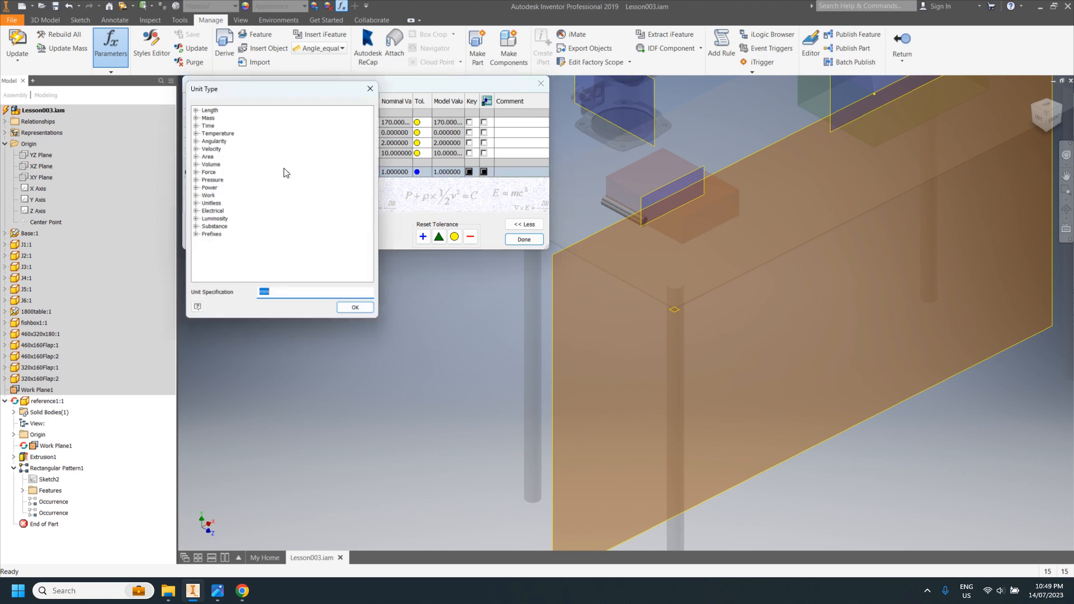
click(360, 311)
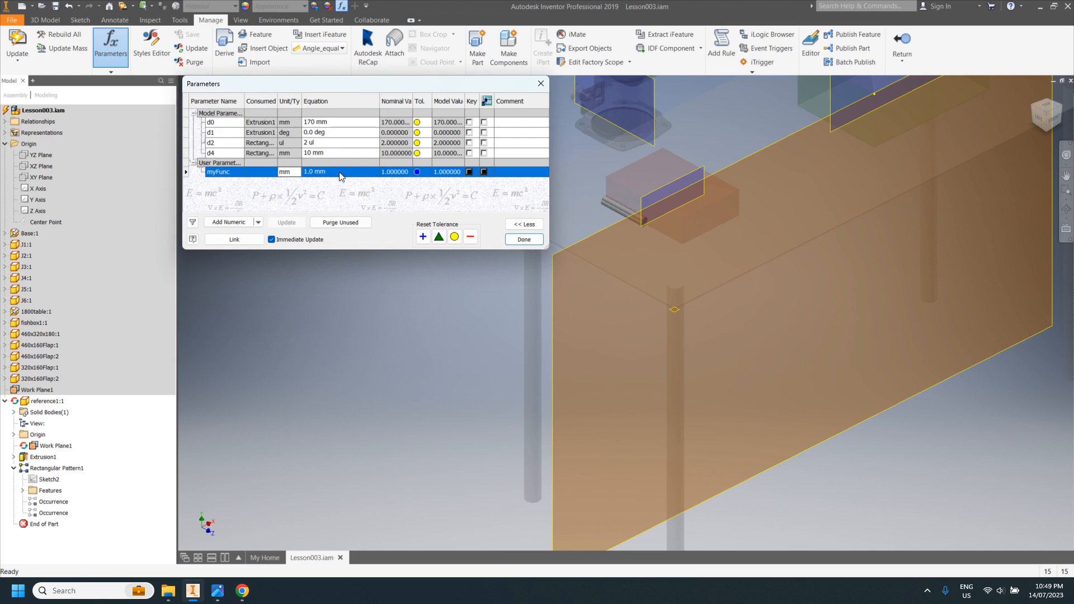
click(519, 242)
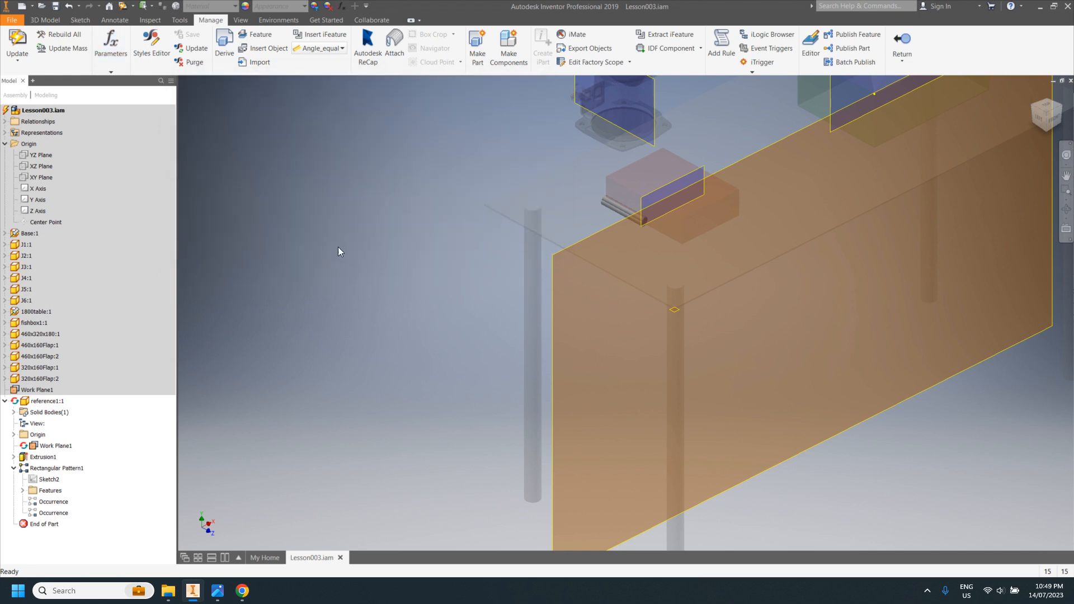
Edit the cylinder's rectangular pattern and set its Direction 1 spacing to the myFunc parameter
double_click(35, 469)
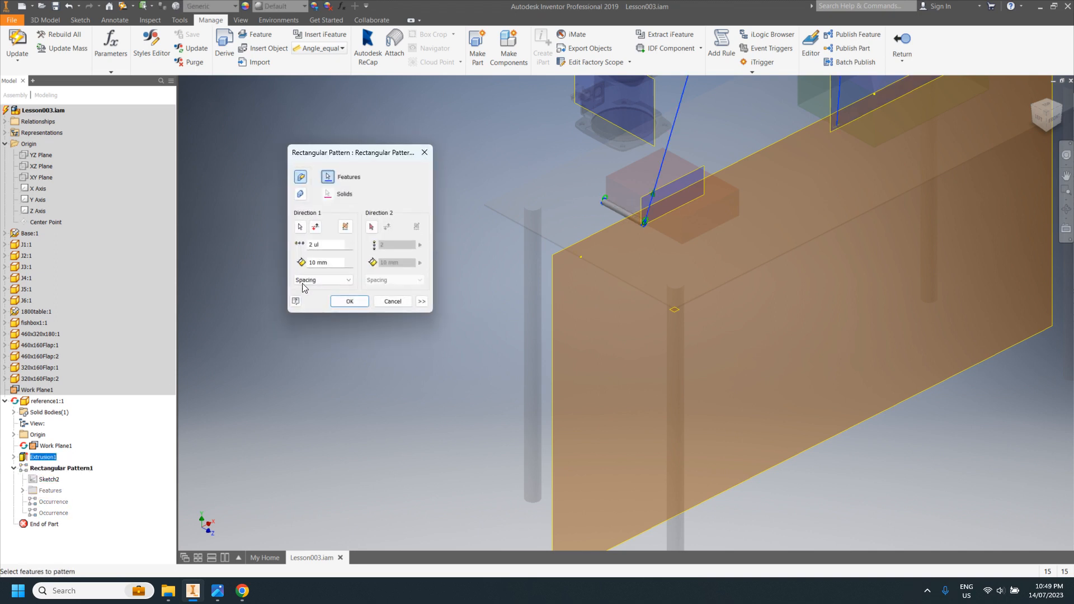
click(347, 263)
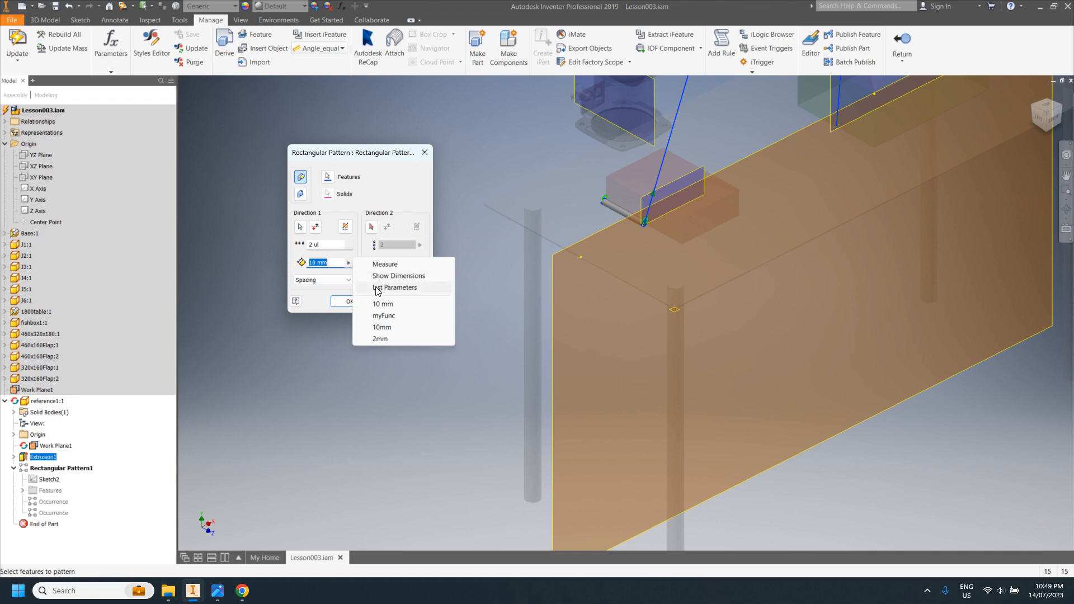
click(393, 288)
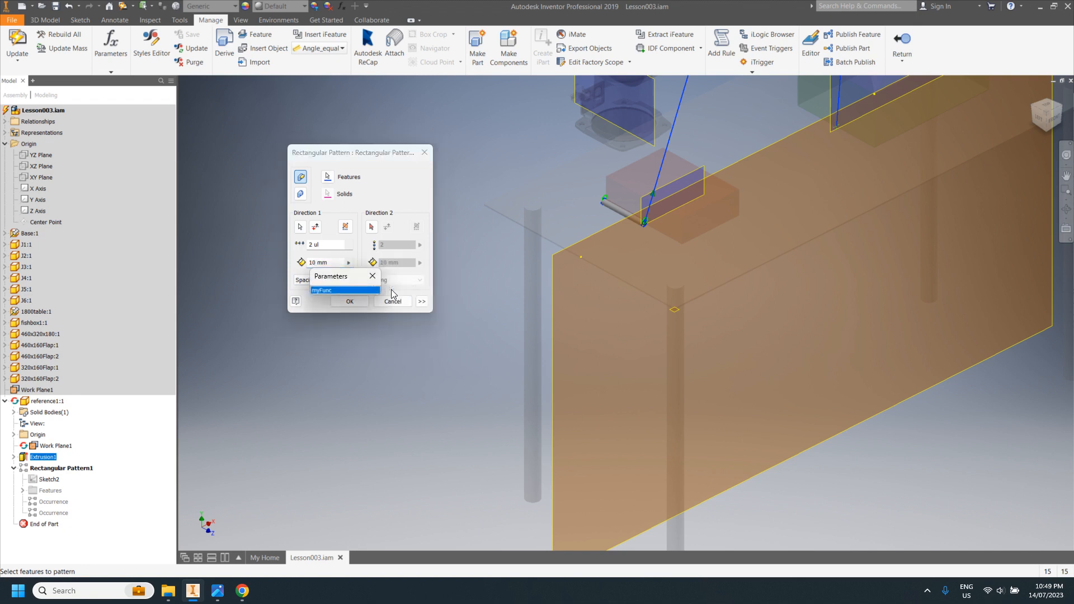
click(338, 290)
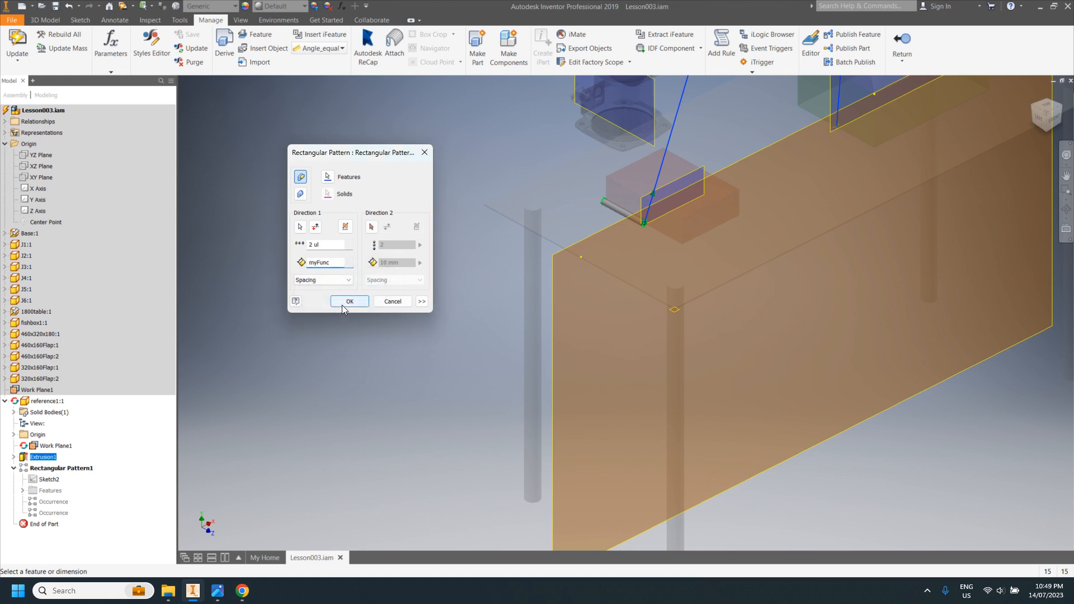
click(343, 307)
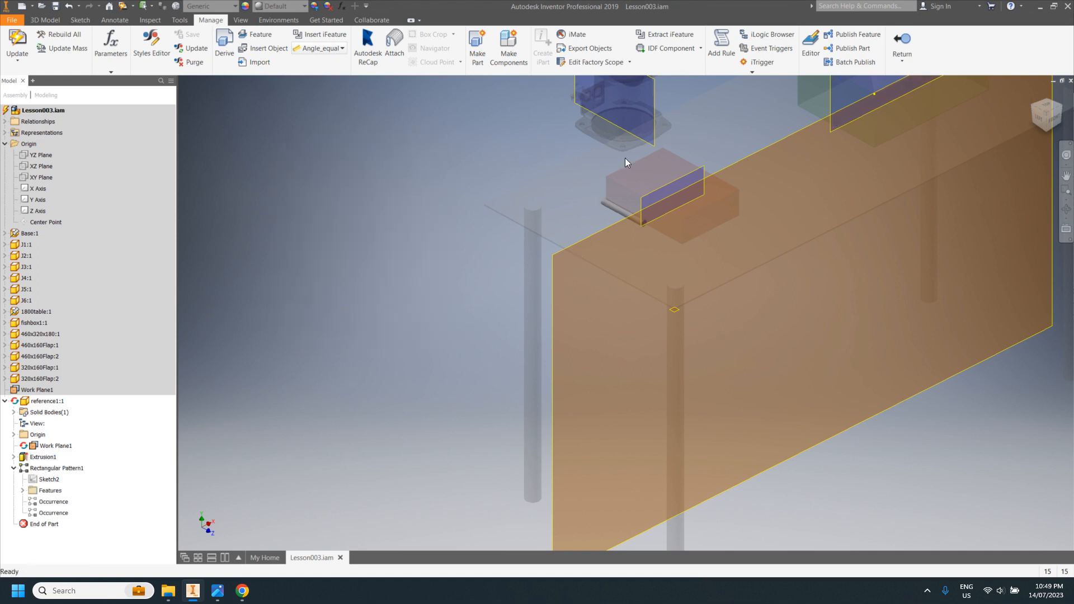
scroll(628, 224, down, 2)
scroll(620, 196, up, 6)
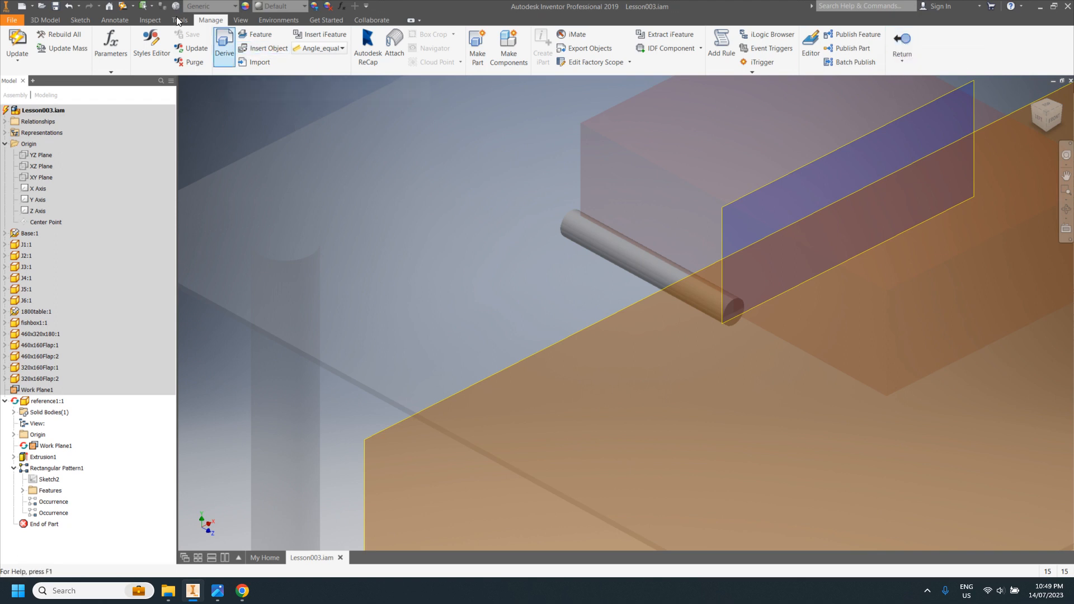
Return to the assembly, enter the Inventor Studio environment and mark reference1's myFunc parameter as a favorite
click(893, 49)
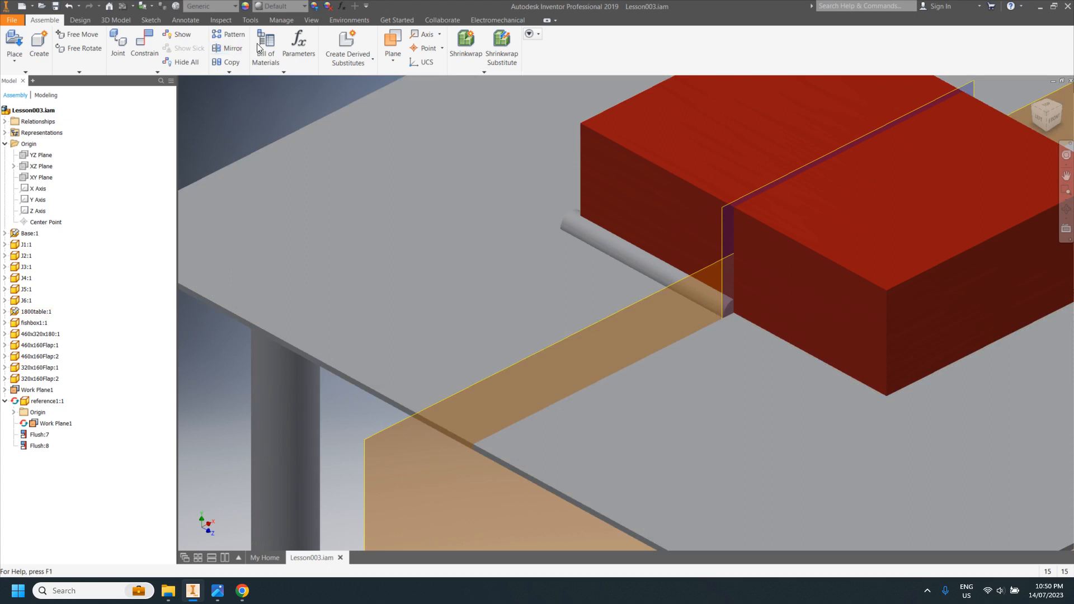
click(348, 20)
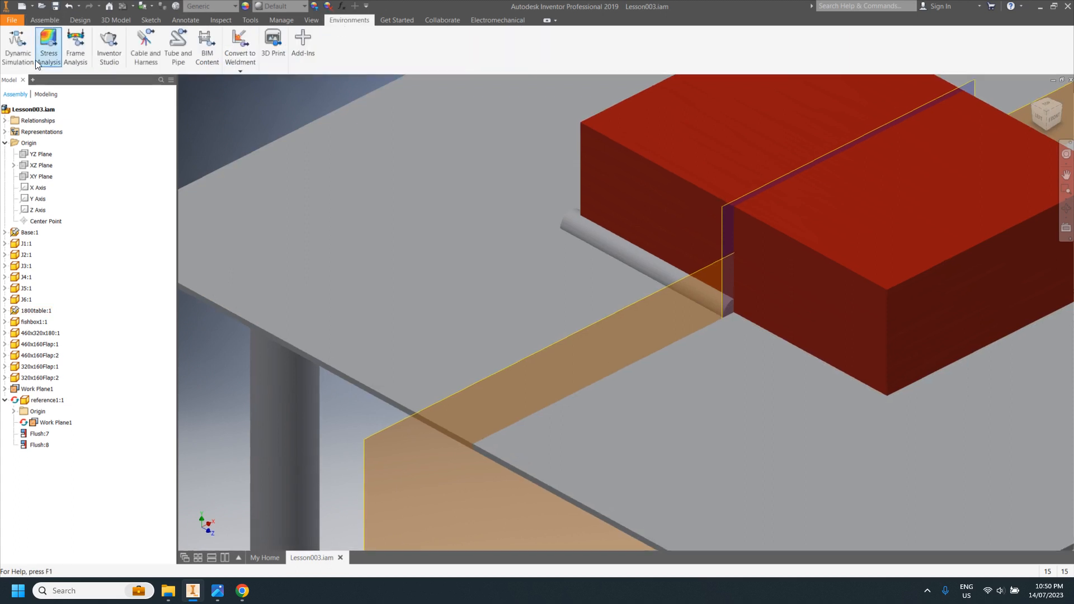
click(110, 45)
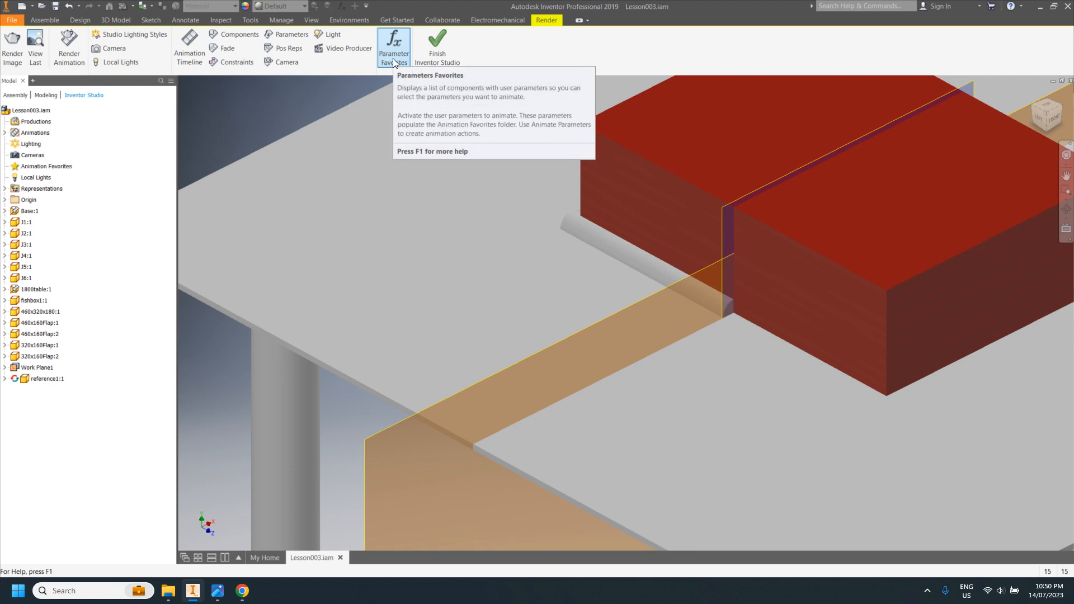
click(391, 54)
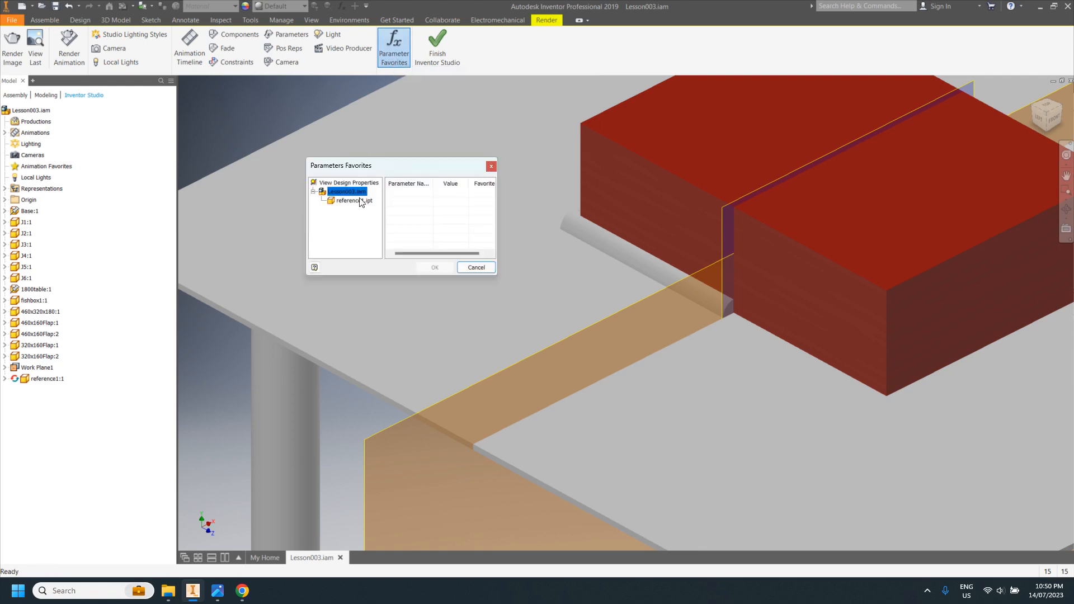
click(344, 201)
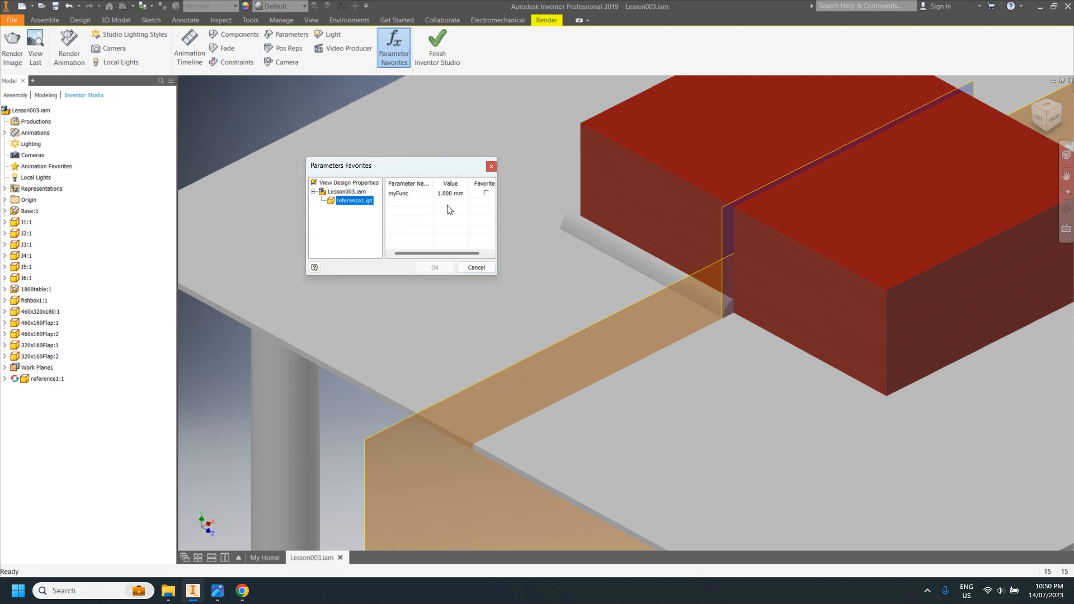
click(485, 193)
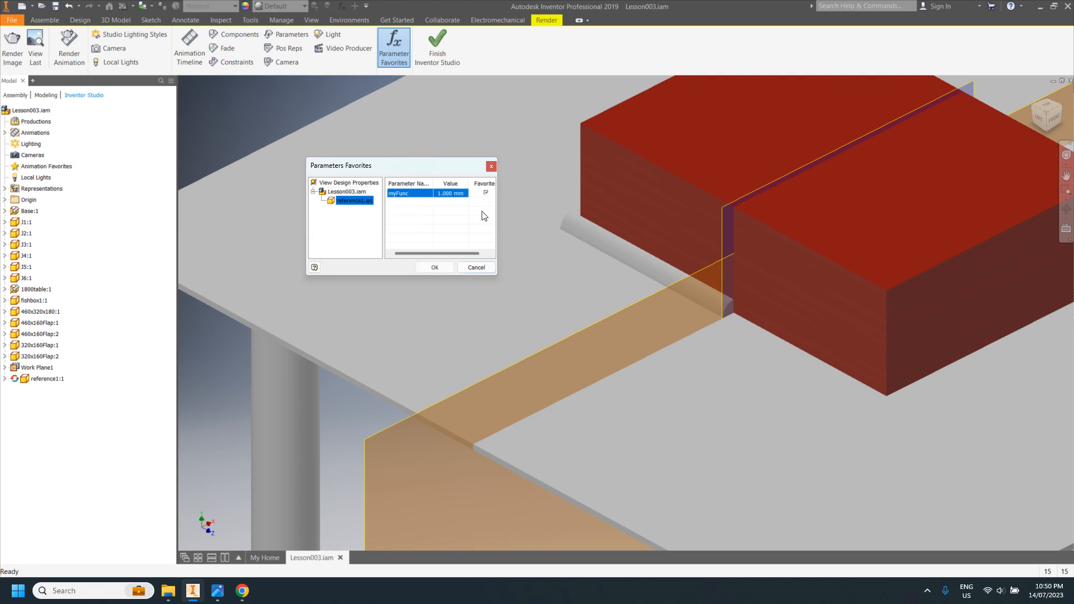
click(434, 267)
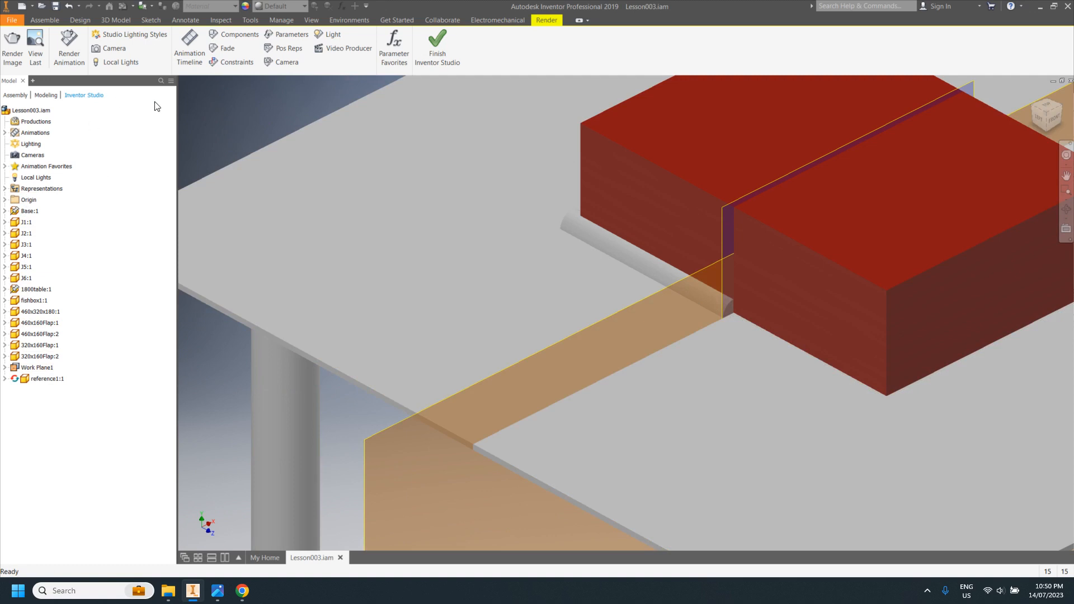
Activate the animation timeline and expand the Level of Detail representations and the Animation Favorites
click(189, 55)
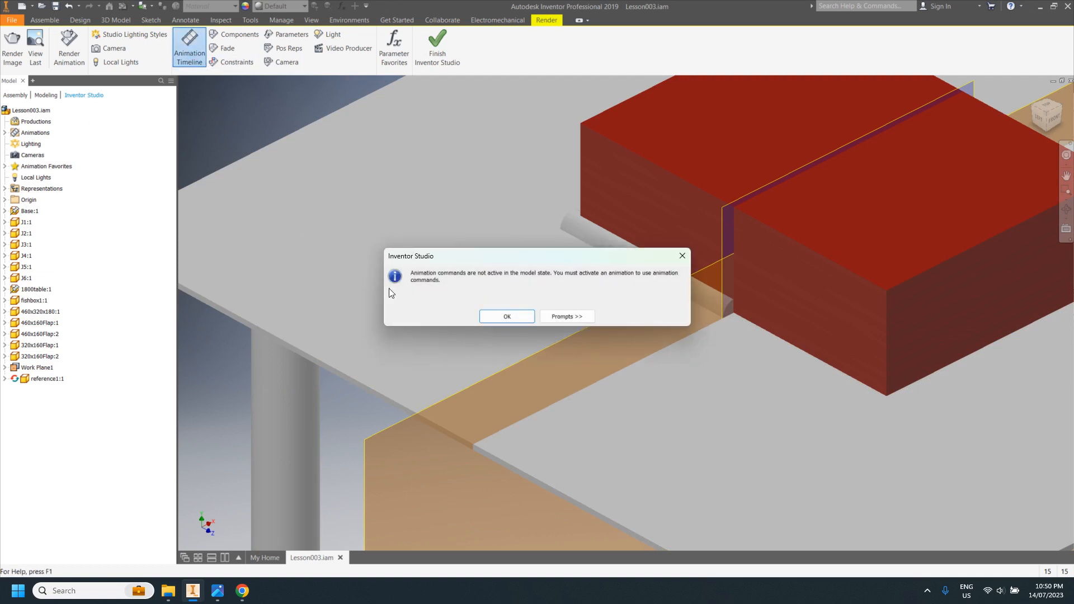
click(522, 320)
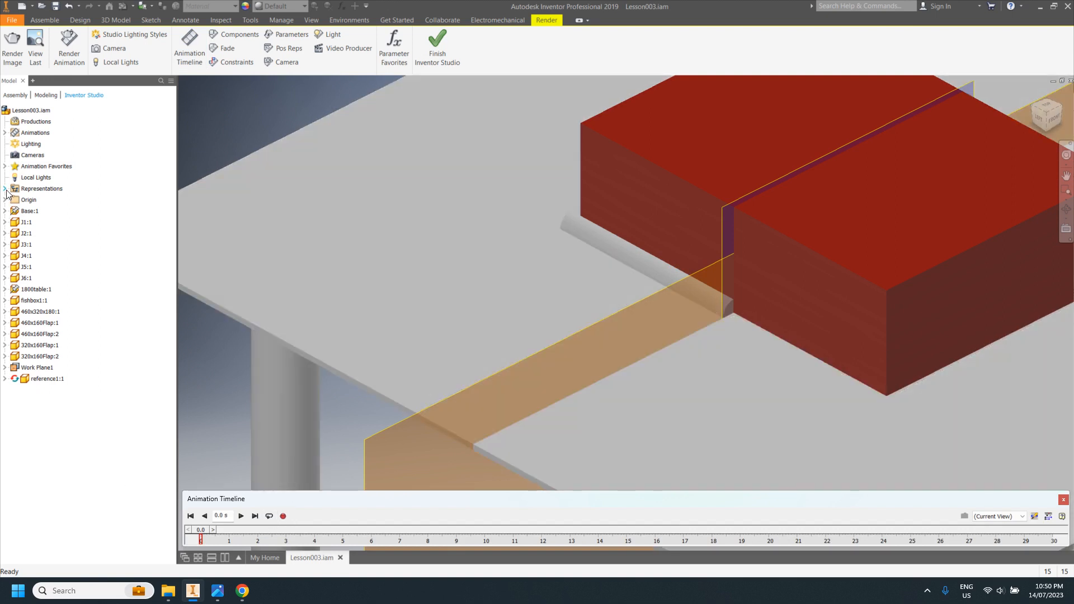
click(5, 189)
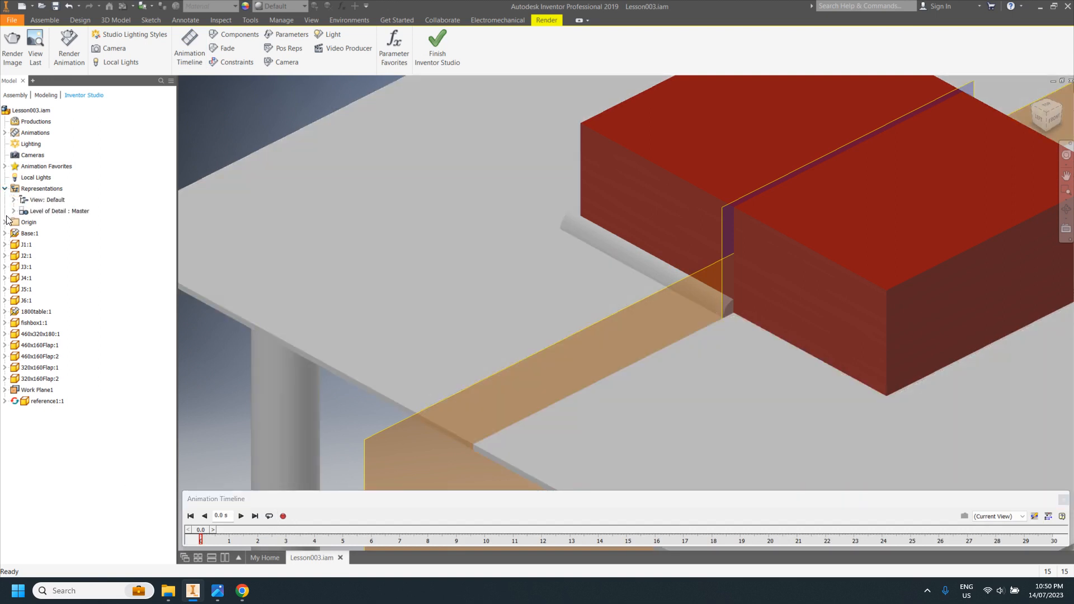
click(14, 210)
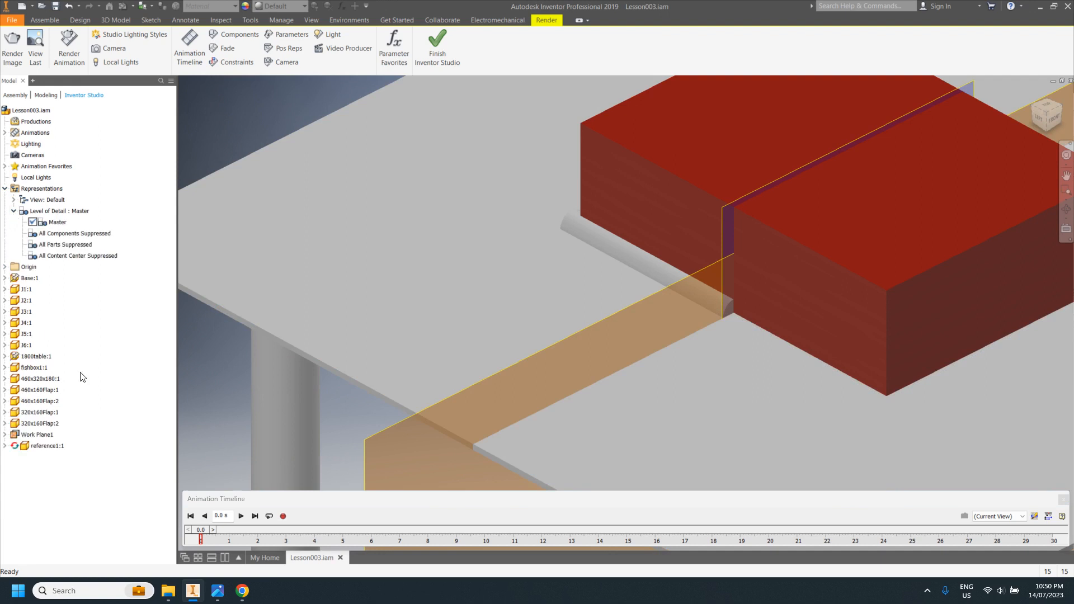
click(6, 166)
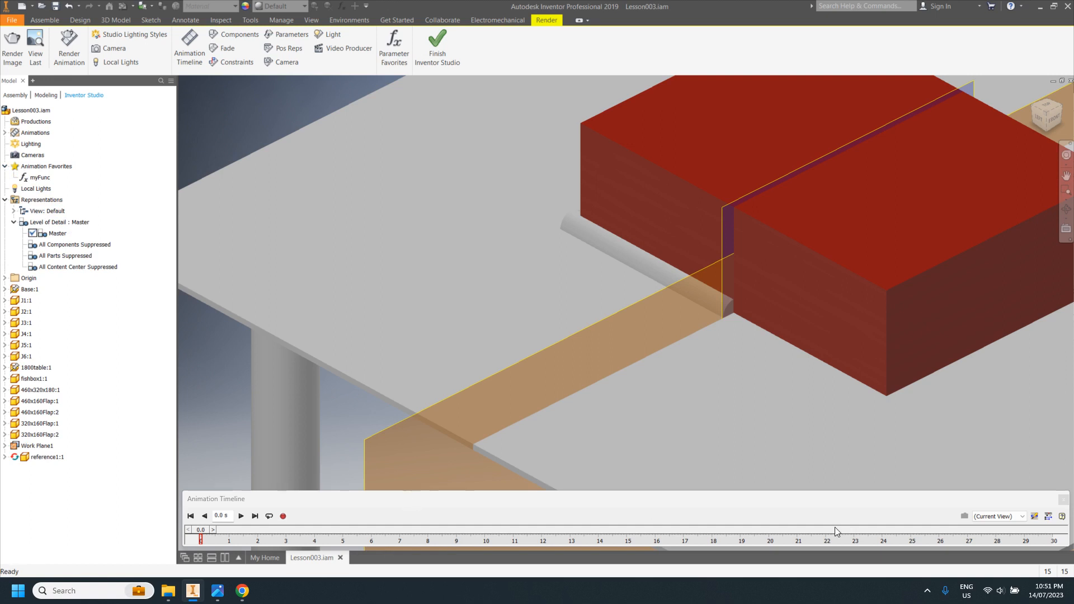
Expand the animation timeline's action editor and check the value of the myFunc animation favorite
click(1063, 499)
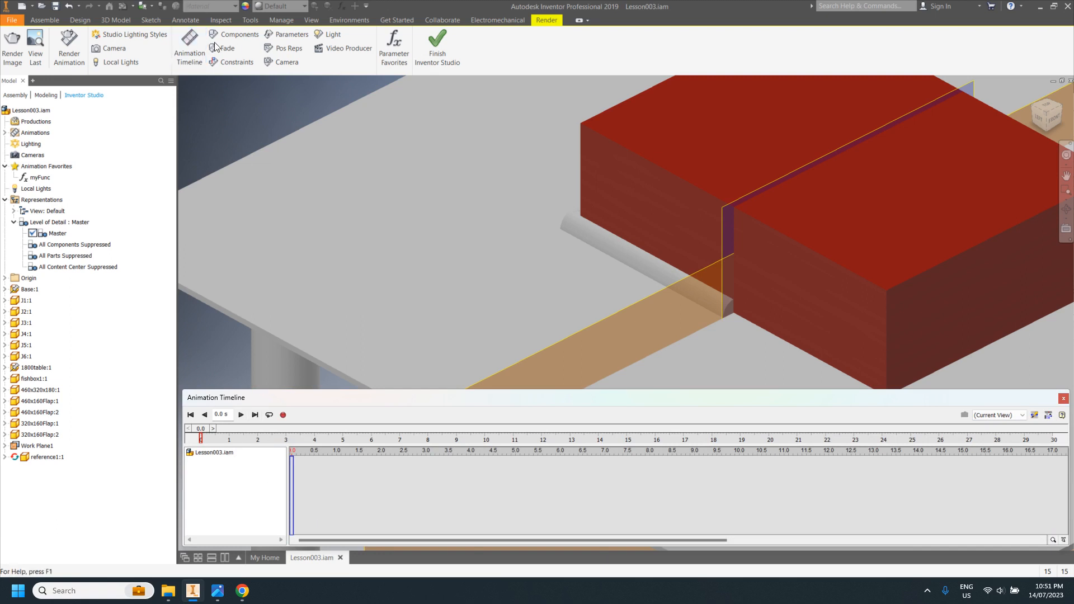
click(41, 178)
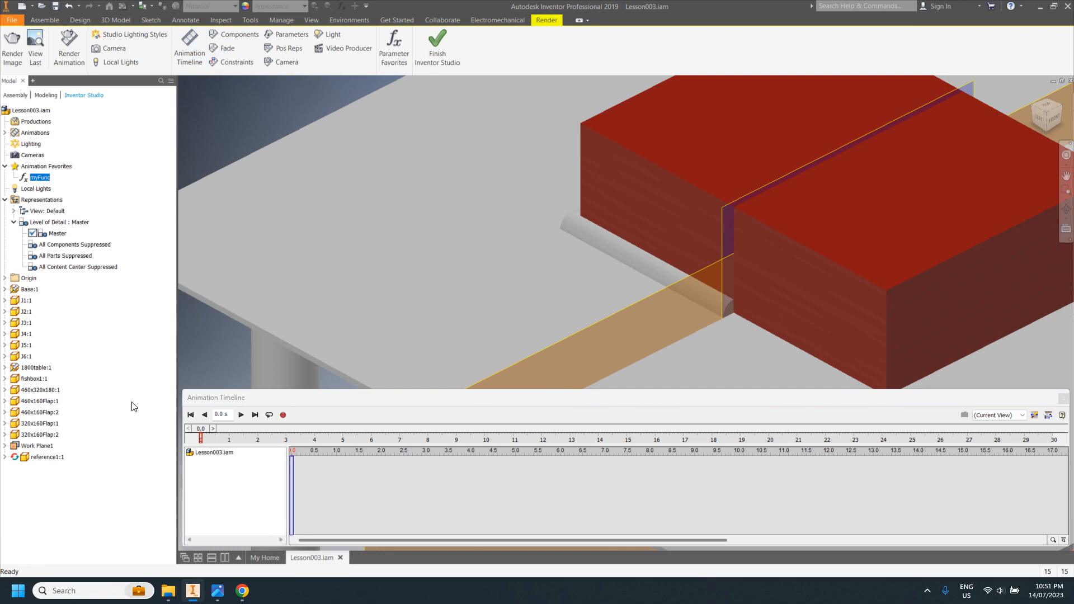
double_click(32, 177)
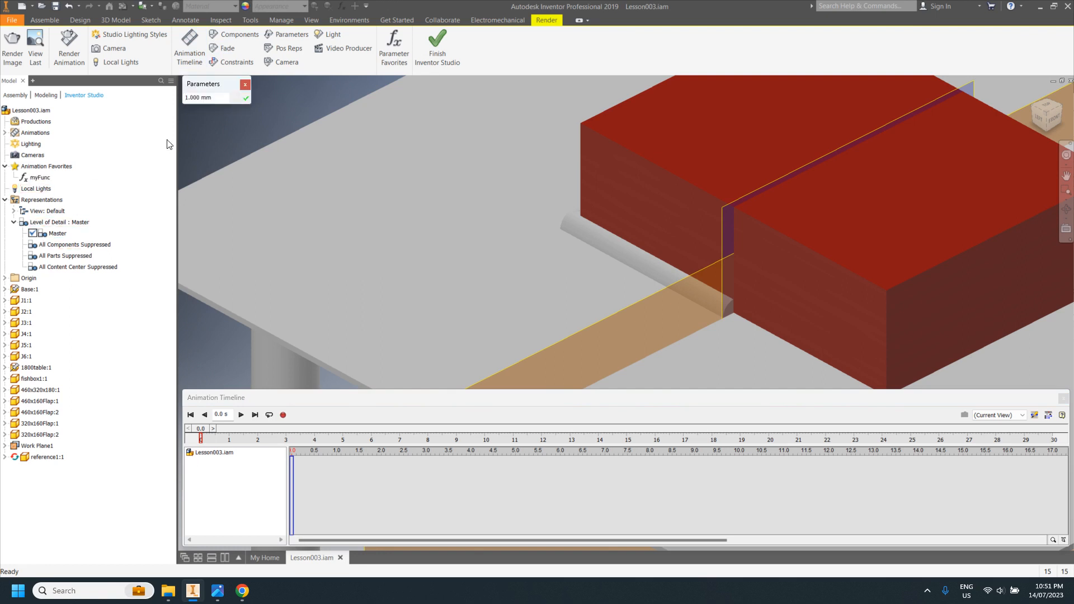
click(246, 97)
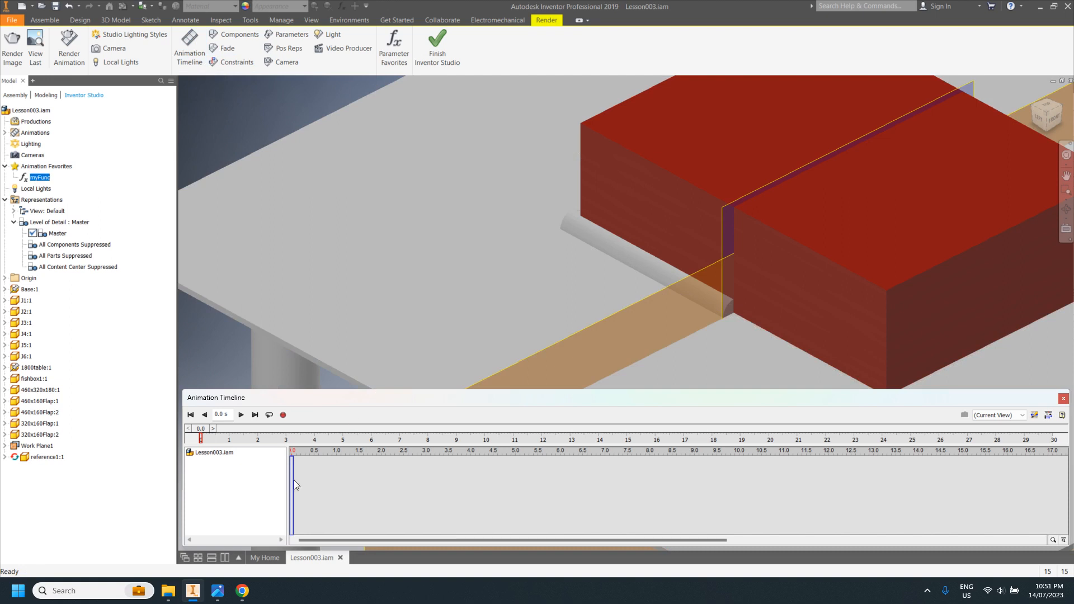
Animate the myFunc parameter from 1 mm to 100 mm, with a specified start of 0 s and a duration of 10 s
mouse_move(291, 478)
mouse_down()
mouse_move(308, 478)
mouse_move(291, 478)
mouse_up()
click(288, 35)
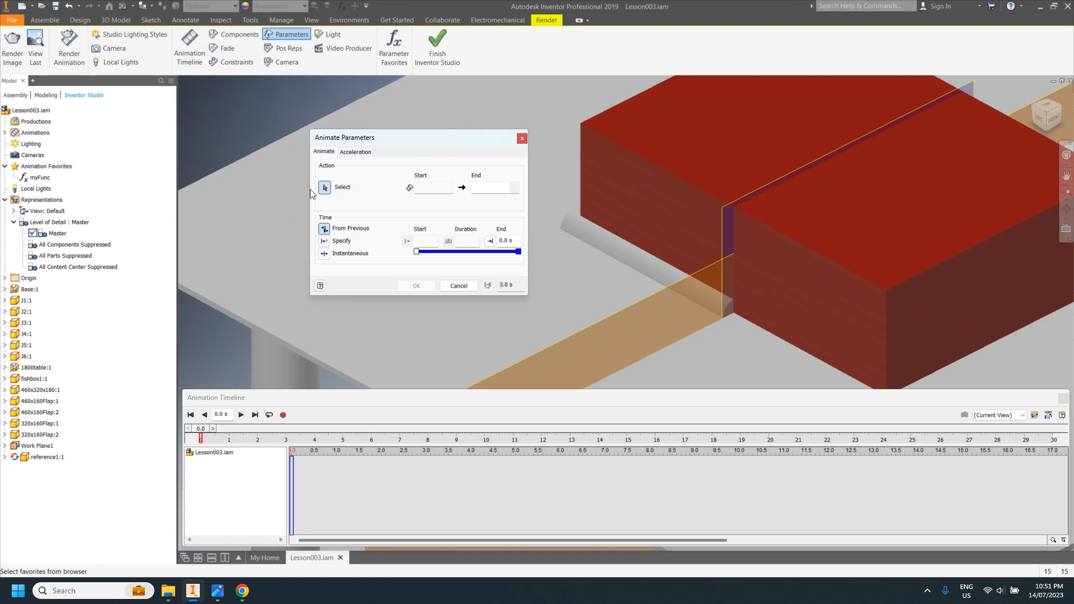
click(41, 178)
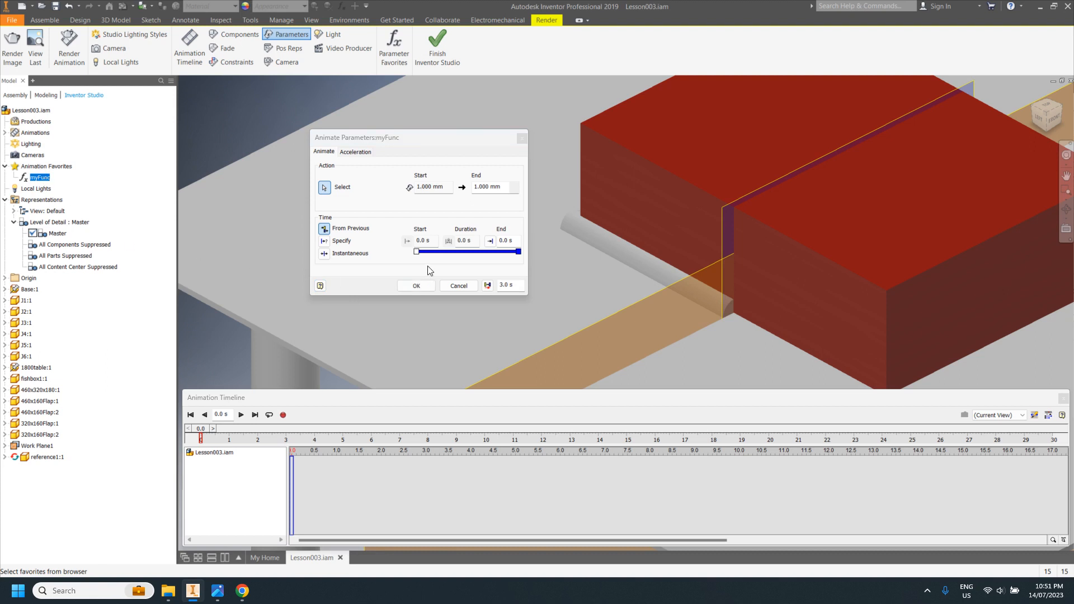
click(501, 187)
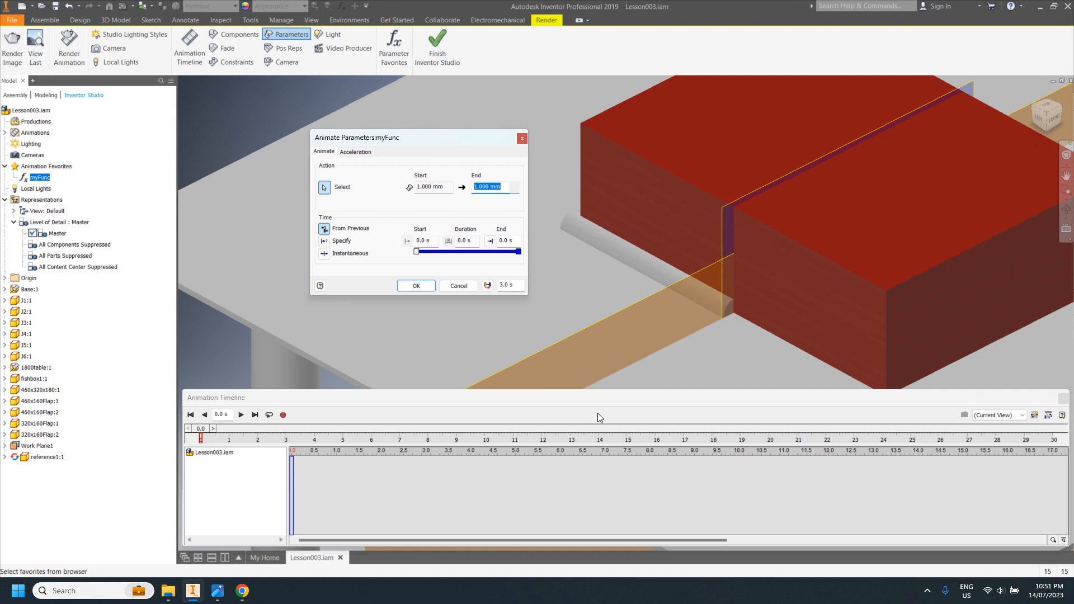
text(2)
click(324, 241)
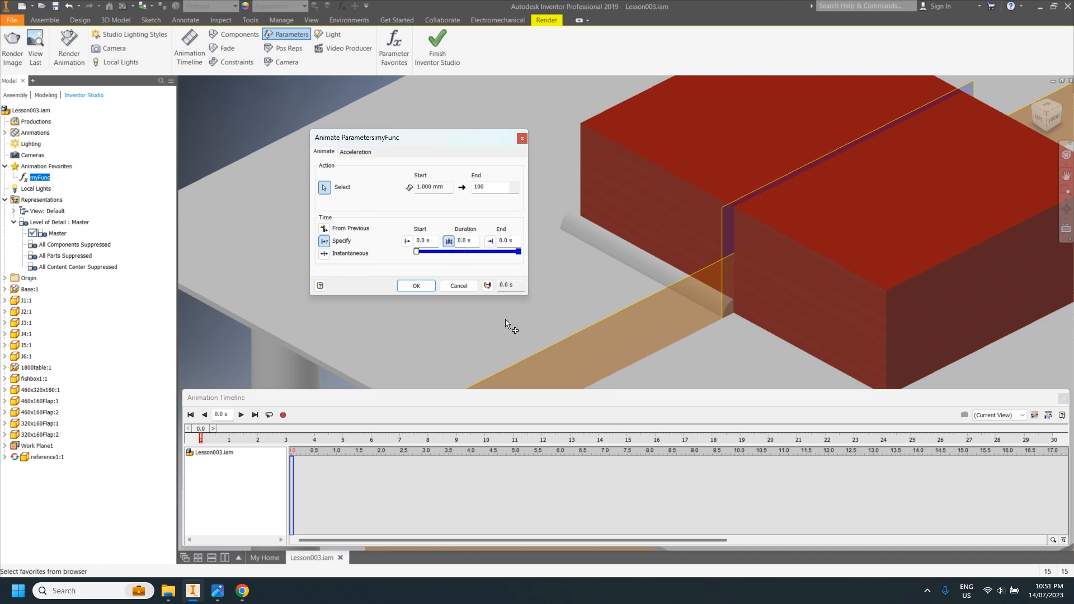
click(460, 241)
text(0)
key(BackSpace)
text(1)
click(416, 286)
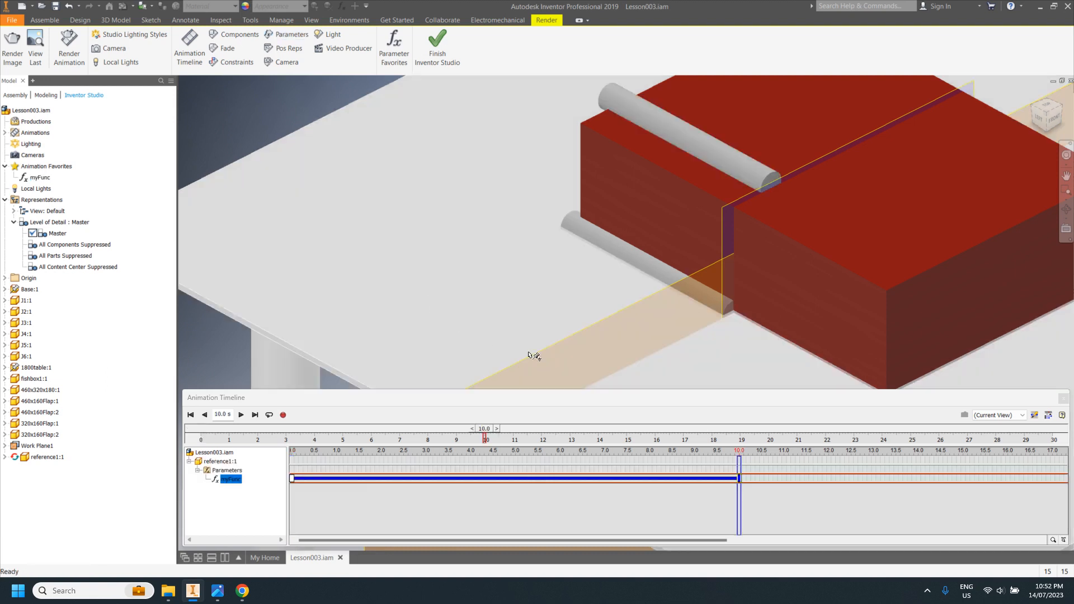
Play the animation from the beginning to check the cylinder's motion at the red box, and stop it past the action's end
scroll(608, 319, up, 3)
shift+middle_drag(636, 278, 520, 234)
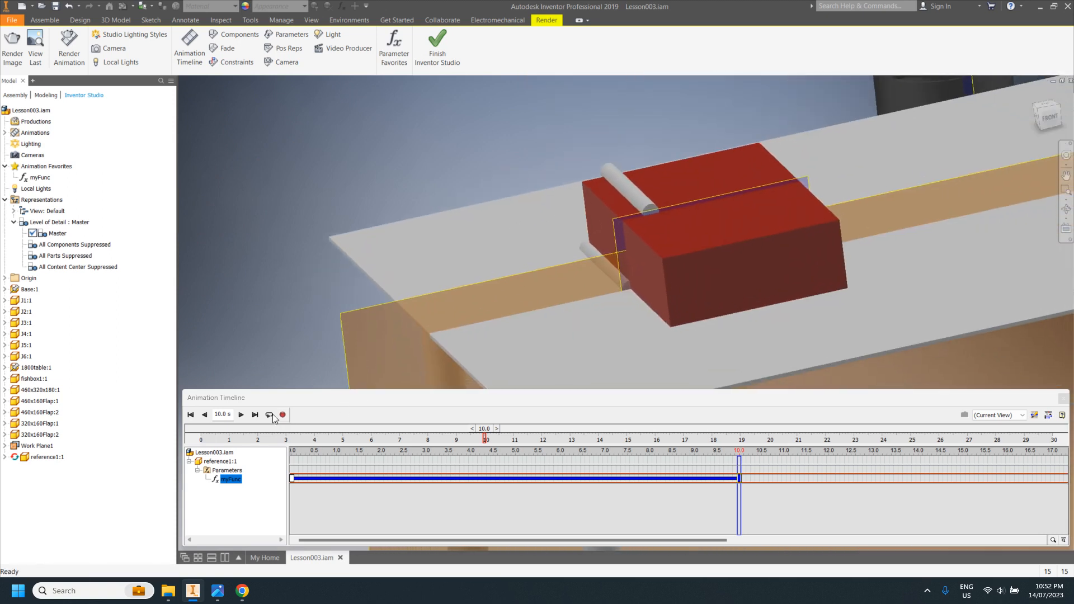
click(190, 415)
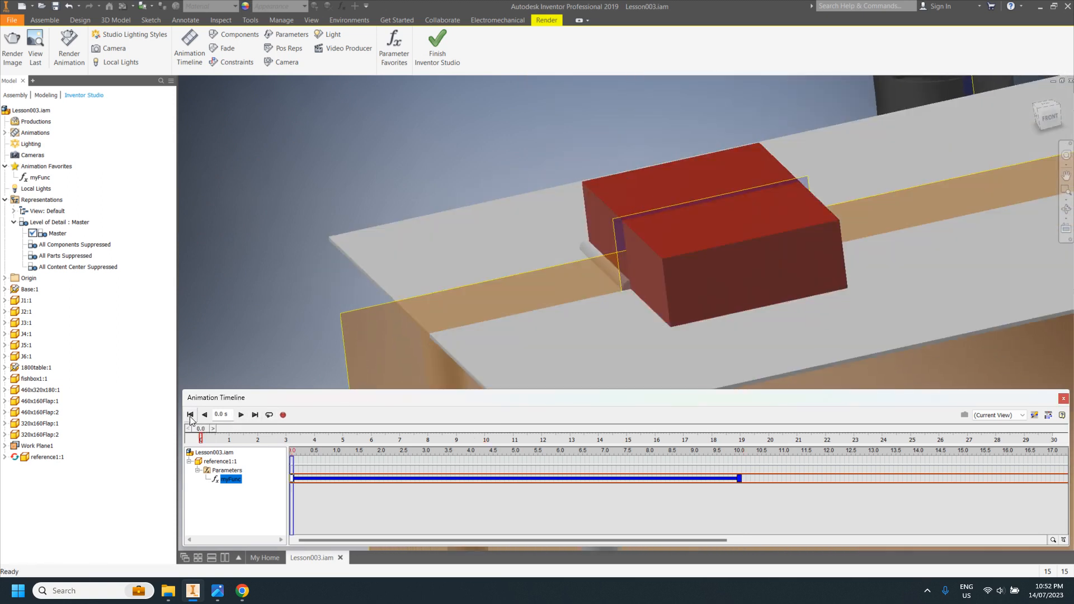
click(240, 415)
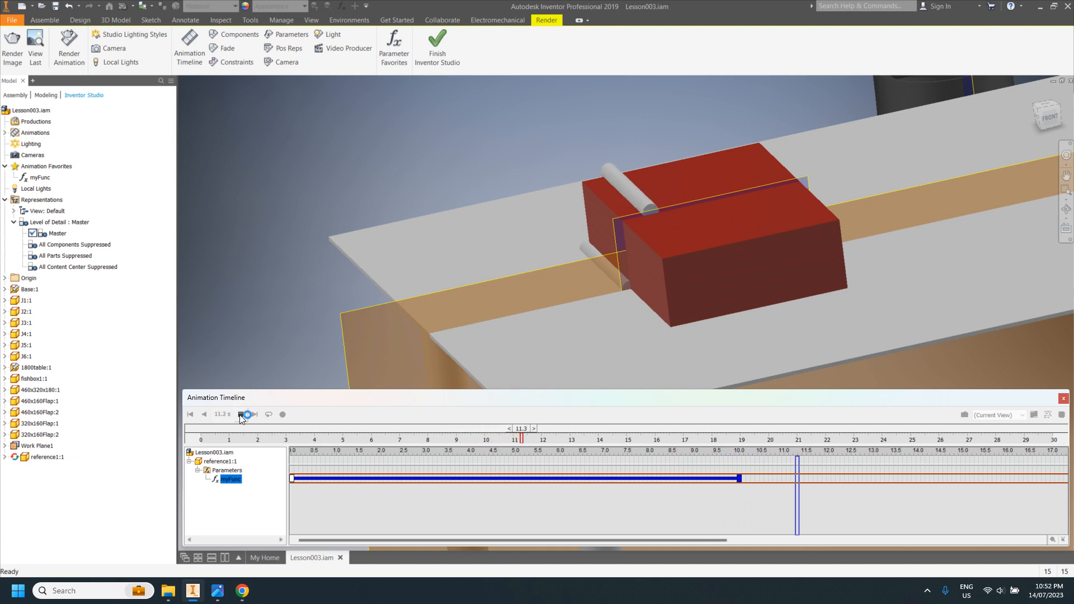
click(241, 415)
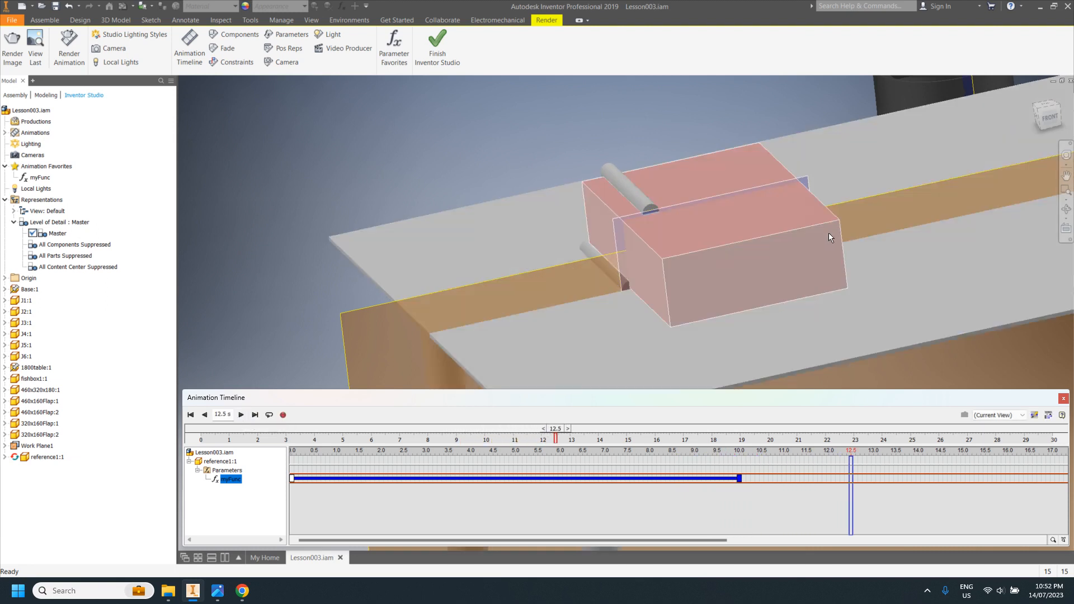
Edit the myFunc animation action and raise its end value to 1700 mm
scroll(828, 233, up, 5)
middle_drag(839, 247, 631, 225)
scroll(720, 238, up, 5)
scroll(634, 226, up, 3)
scroll(636, 214, down, 4)
scroll(633, 216, down, 4)
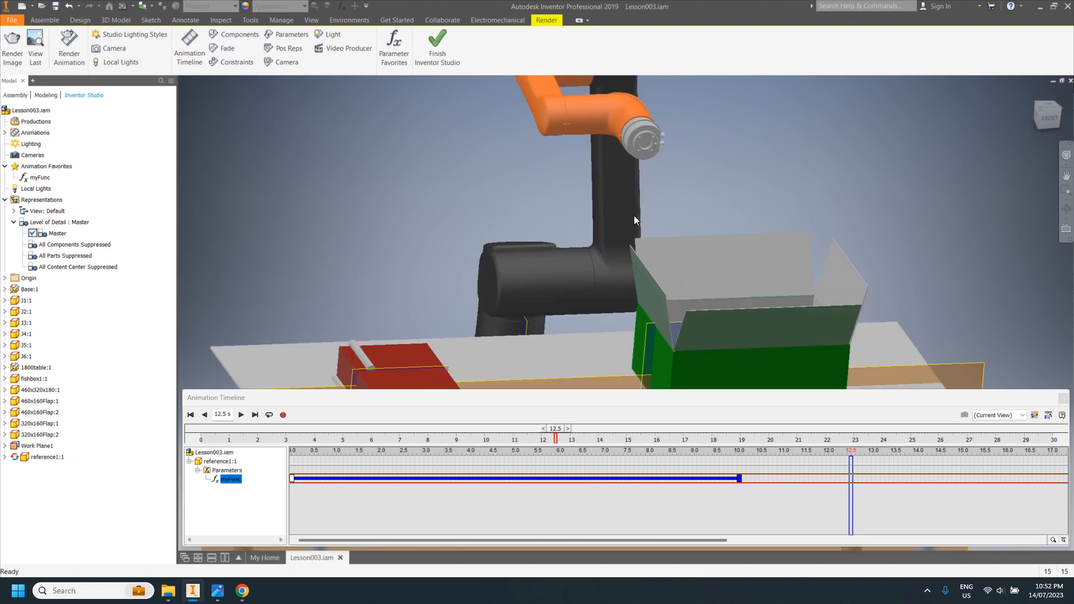
scroll(633, 216, up, 2)
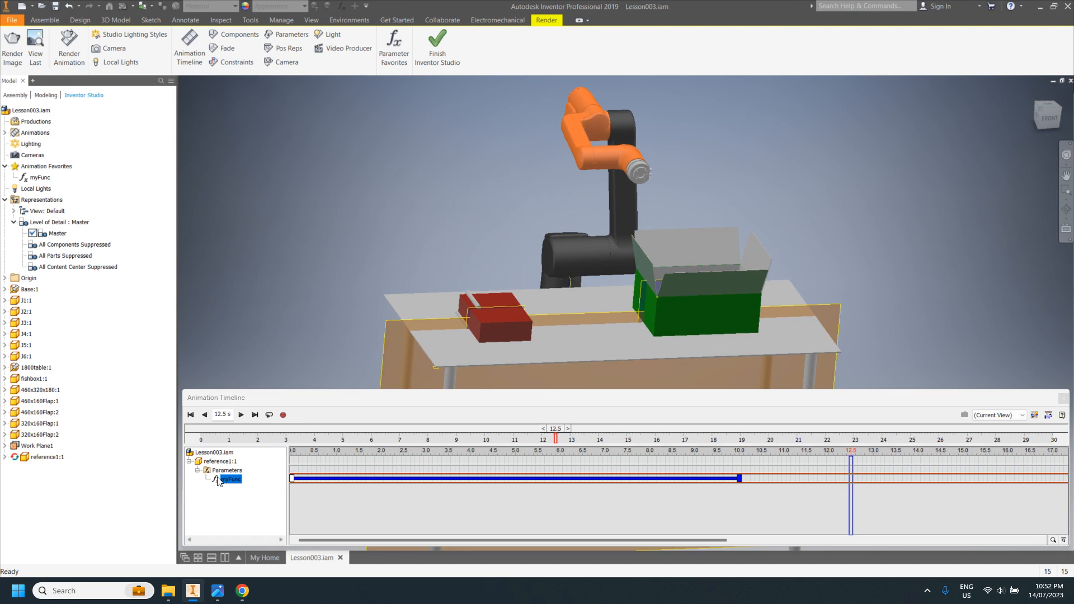
double_click(330, 480)
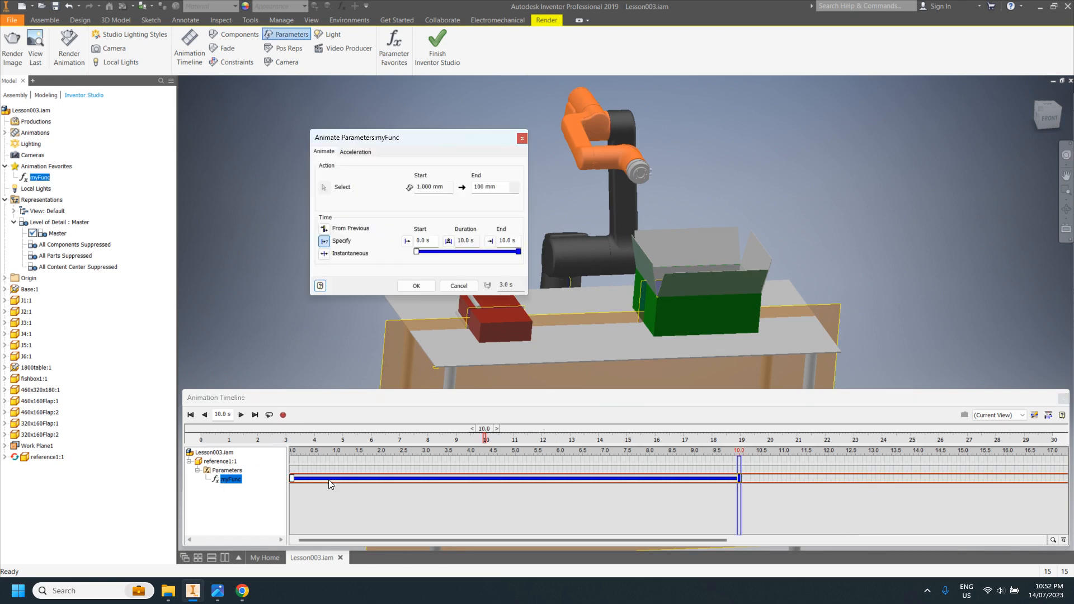
click(476, 187)
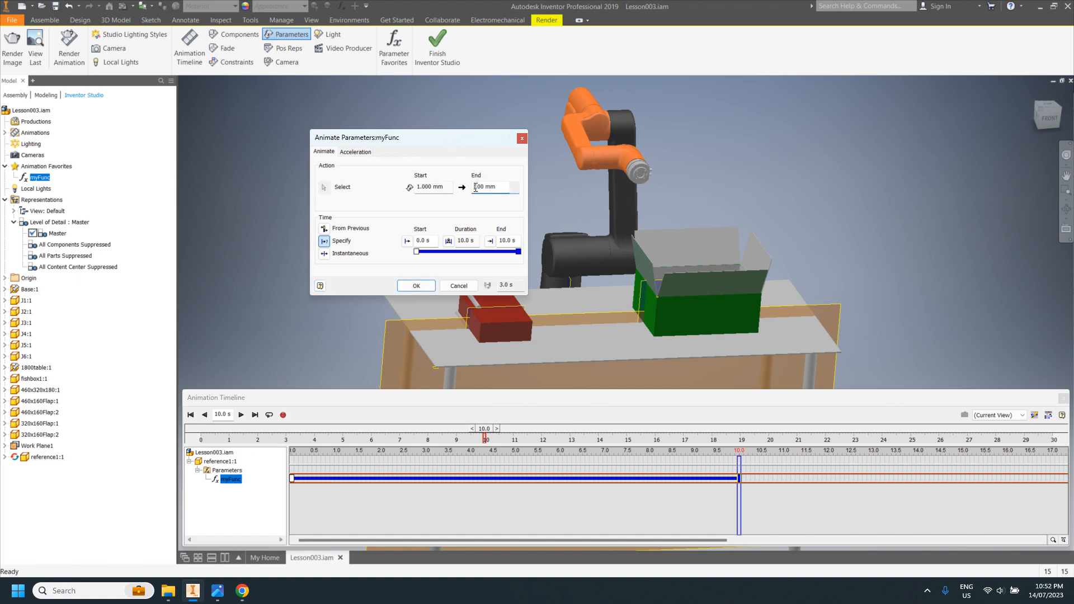
click(490, 241)
text(7)
Try an end value of 2100 mm for myFunc and check the cylinder against the green box in the front view
scroll(774, 303, up, 6)
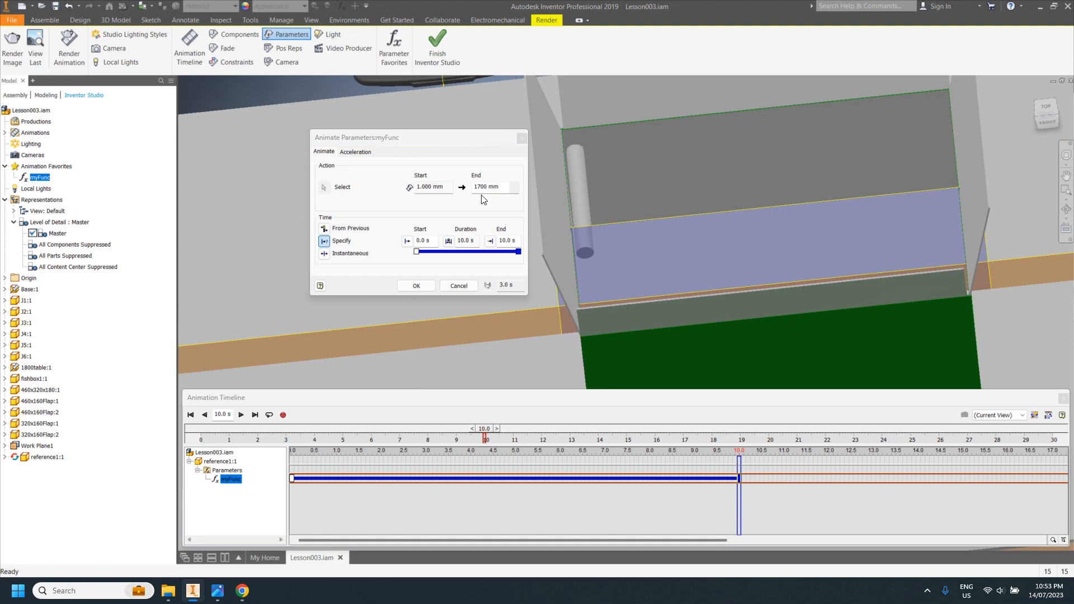
shift+middle_drag(559, 291, 878, 201)
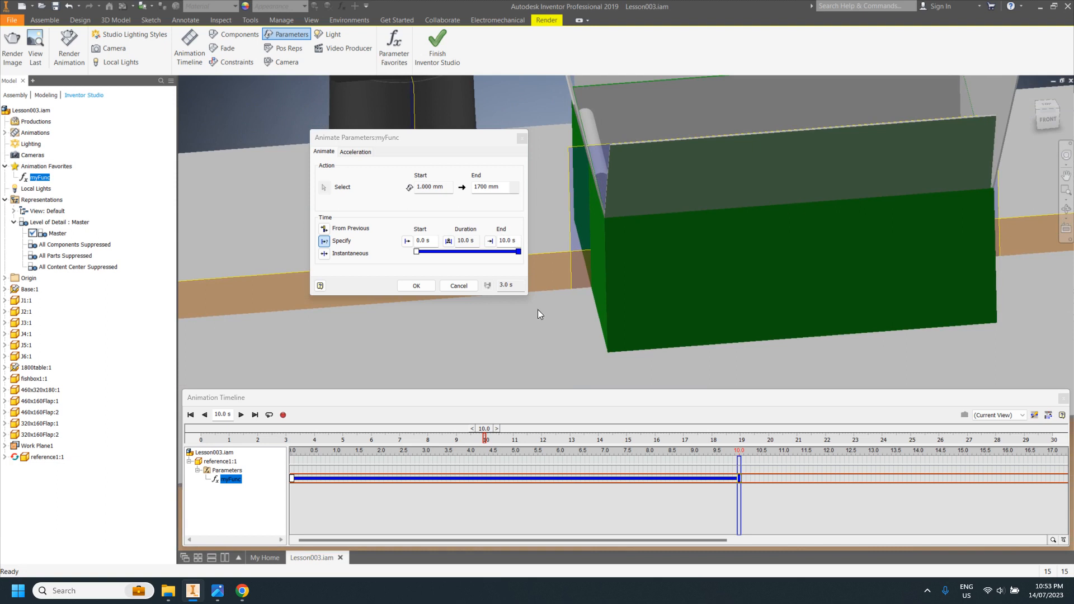
click(1047, 120)
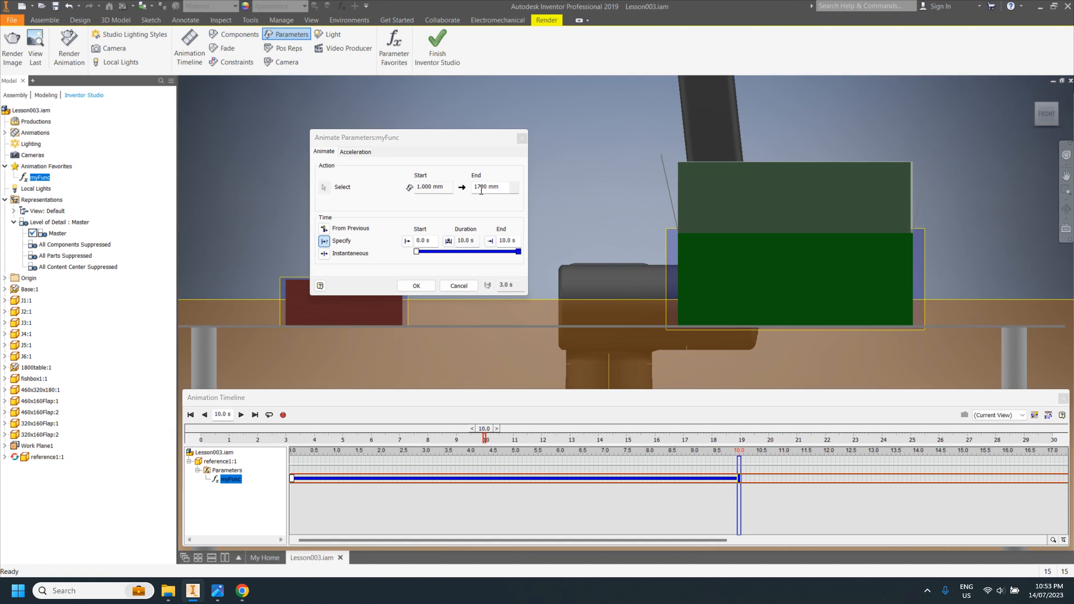
drag(477, 190, 480, 190)
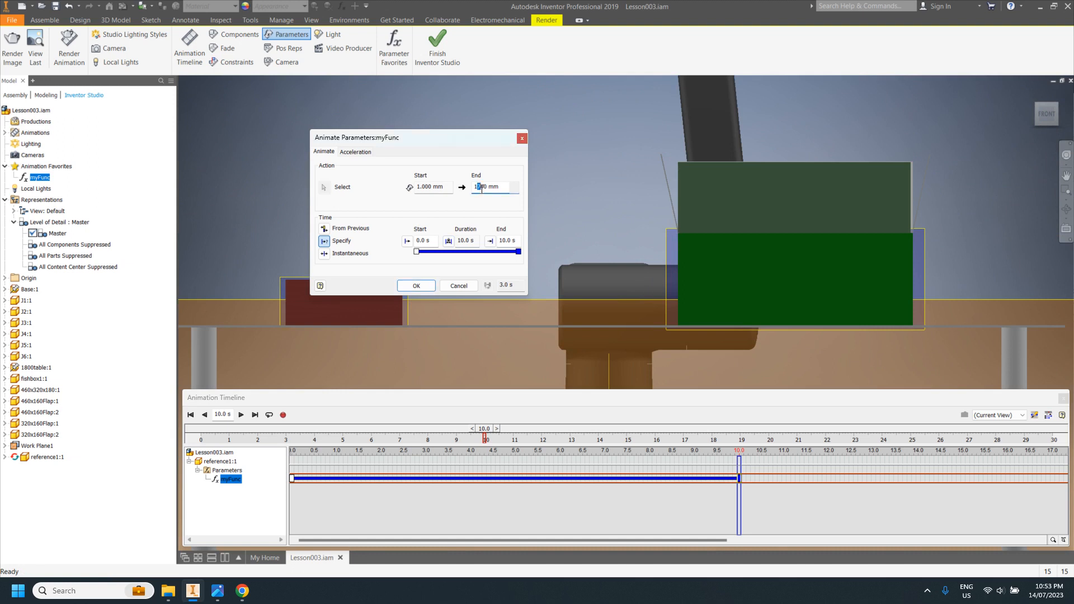
text(8)
drag(477, 187, 480, 186)
key(BackSpace)
key(BackSpace)
text(21)
scroll(677, 367, up, 3)
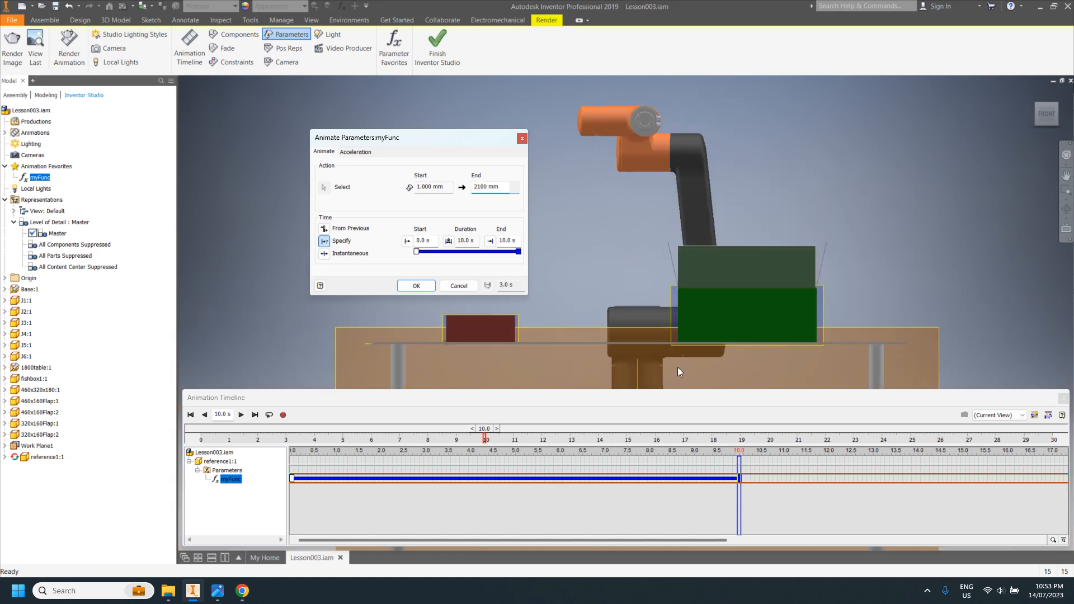
scroll(677, 365, down, 6)
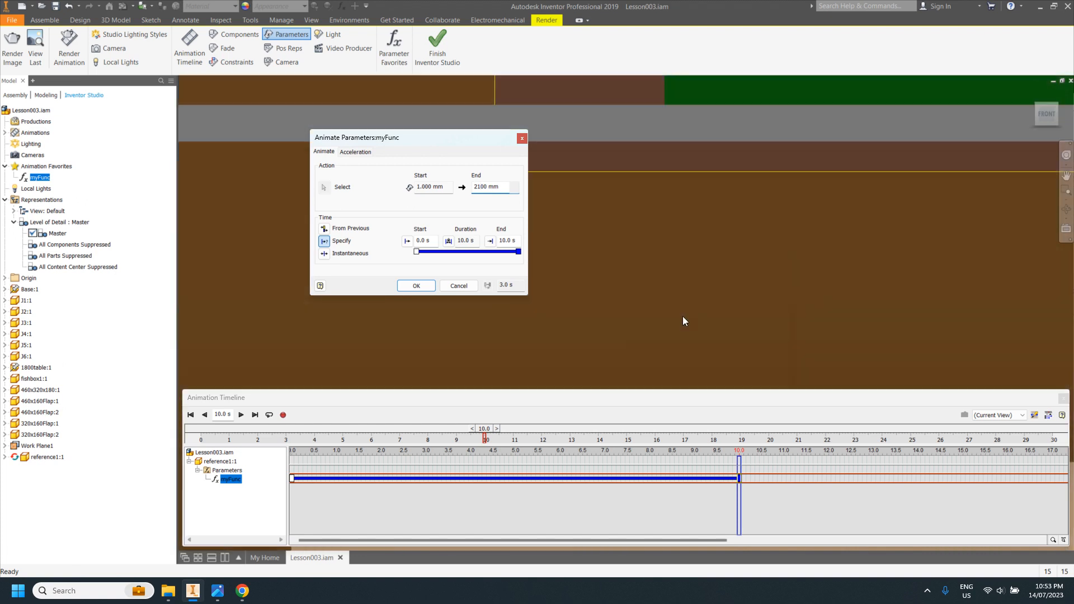
scroll(683, 316, up, 5)
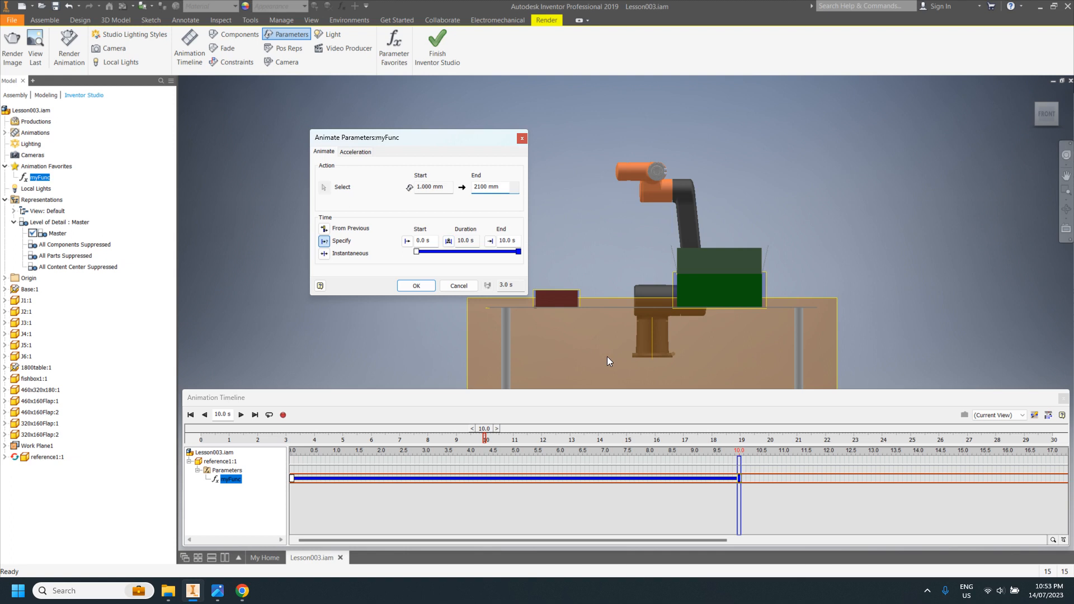
scroll(682, 307, down, 5)
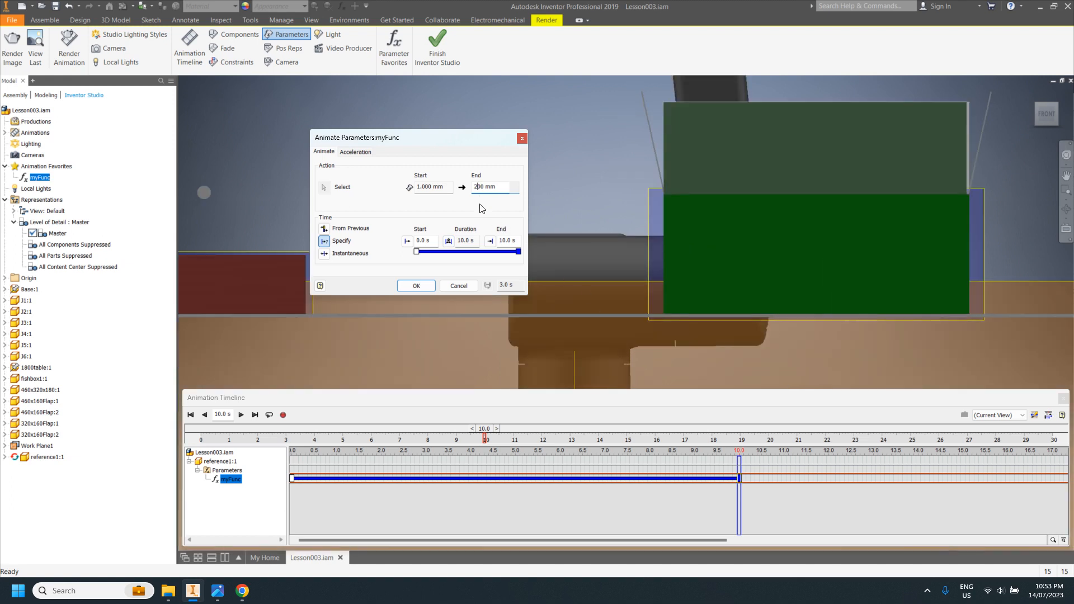
Fine-tune the myFunc end value to 1943 mm so the cylinder ends at the green box's base, and accept the action
text(0)
key(BackSpace)
key(BackSpace)
text(1986)
key(BackSpace)
text(5)
key(BackSpace)
key(BackSpace)
text(45)
key(BackSpace)
text(3)
click(417, 290)
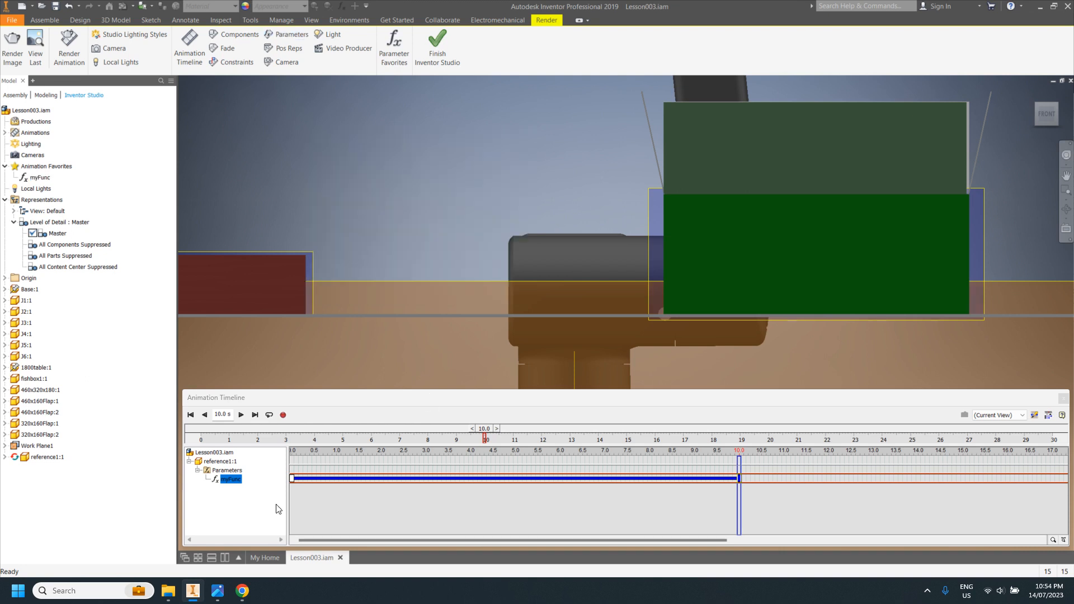
Play the animation from the beginning and watch the cylinder travel from the red box to the green box
click(191, 414)
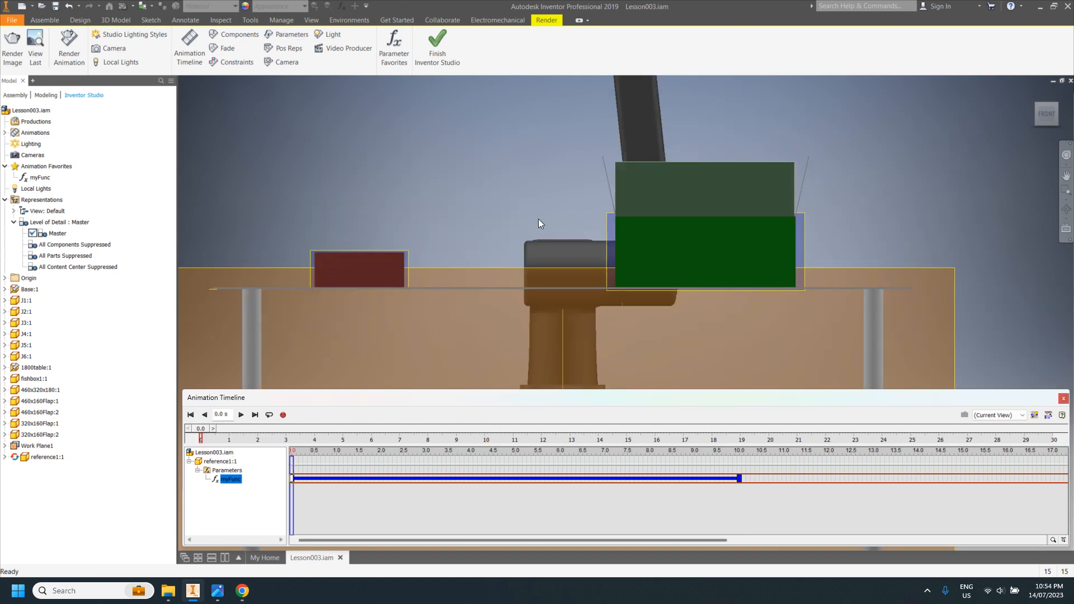
scroll(469, 226, down, 4)
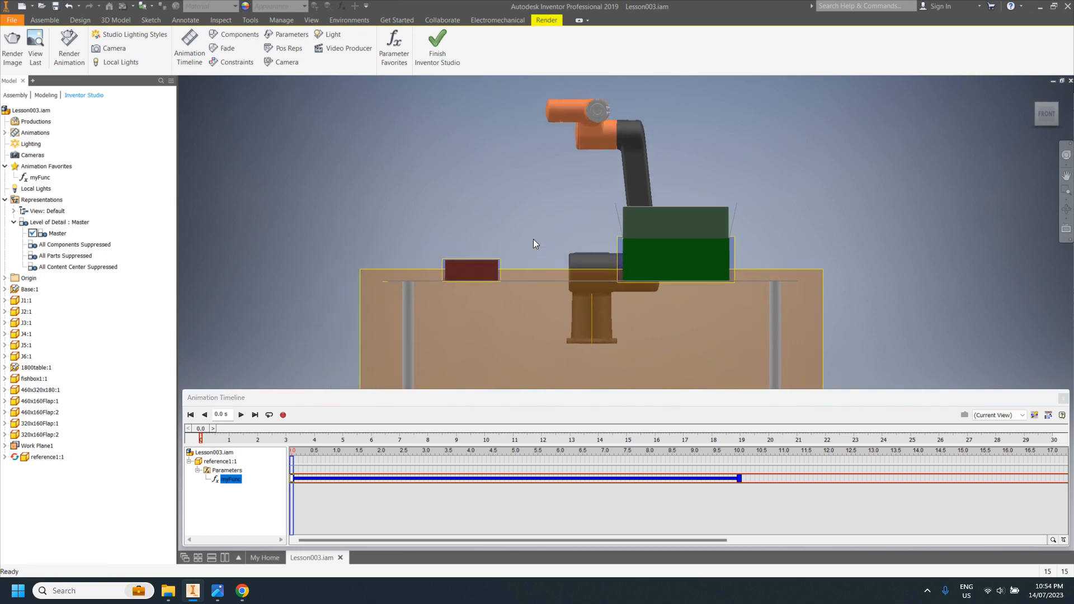
shift+middle_drag(532, 250, 536, 279)
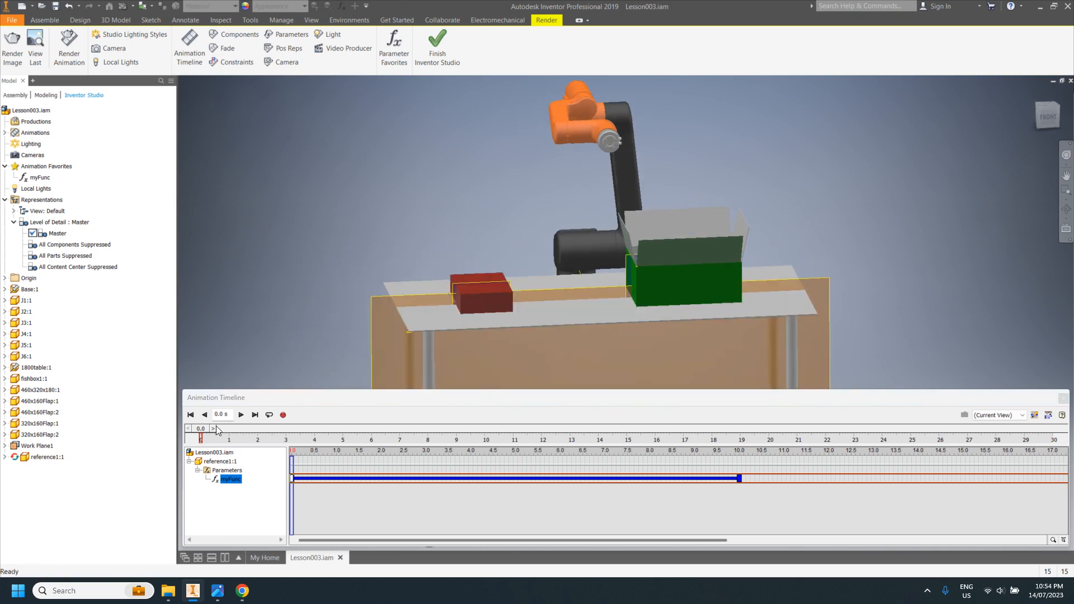
click(241, 415)
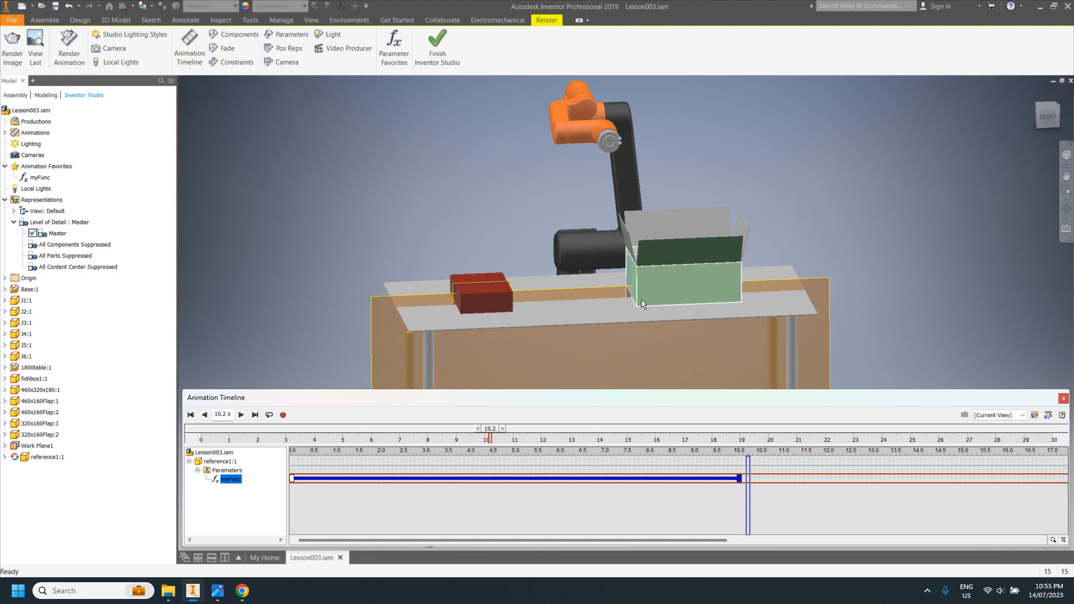
click(560, 276)
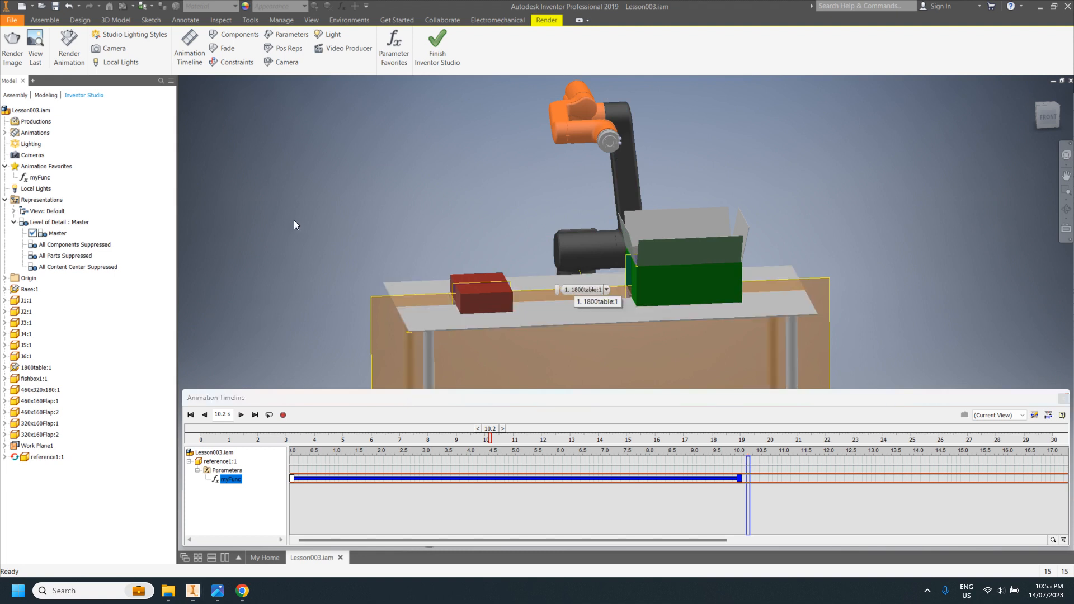